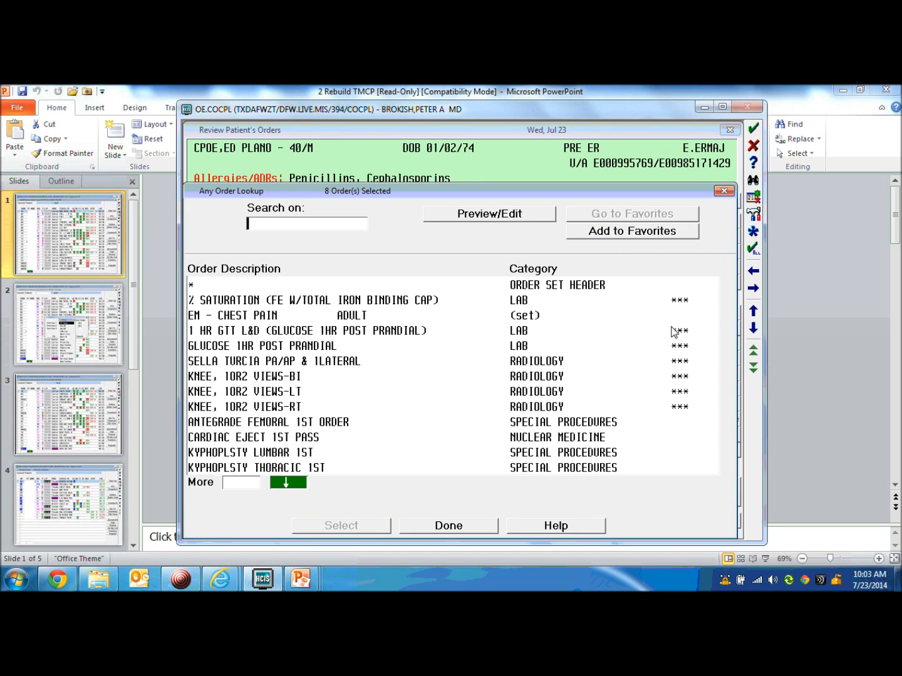
Search the orders for "chest" and add the CHEST PA & LATERAL radiology order to the selection
{"action": "type", "text": "che"}
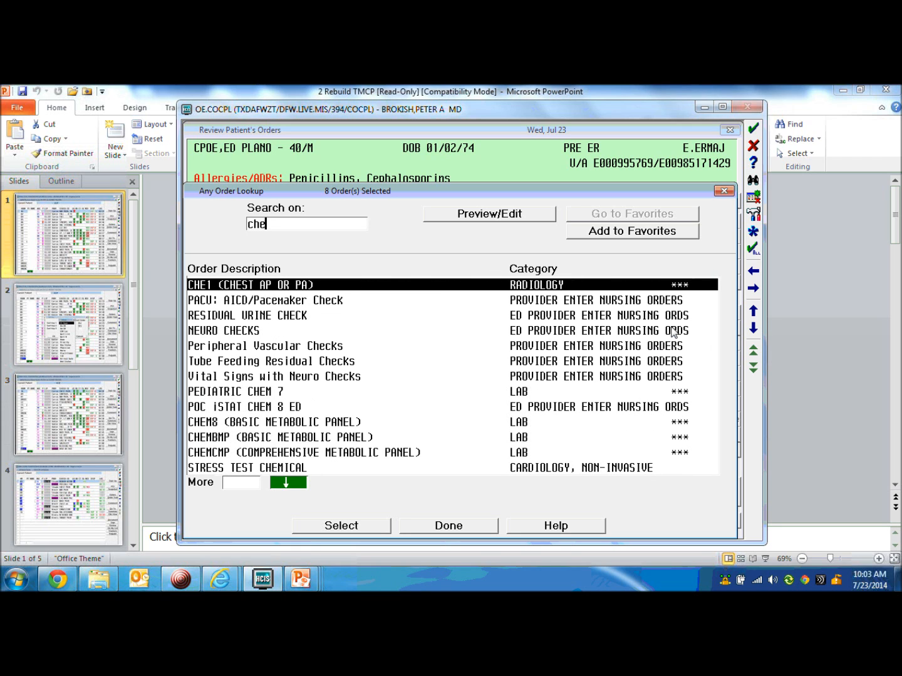
{"action": "type", "text": "st"}
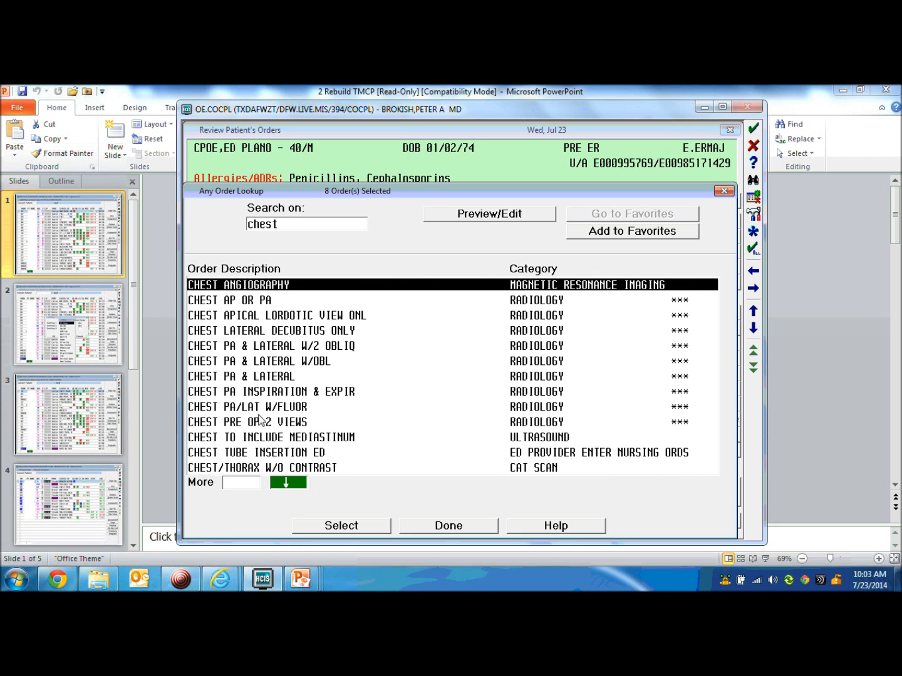
{"action": "left_click", "coordinate": [238, 303]}
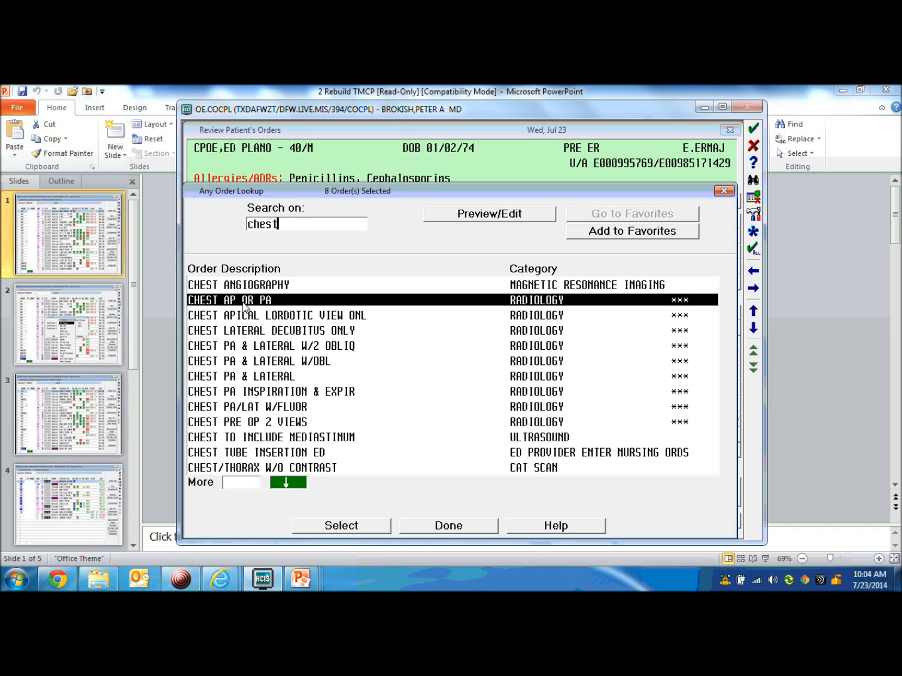
{"action": "left_click", "coordinate": [249, 378]}
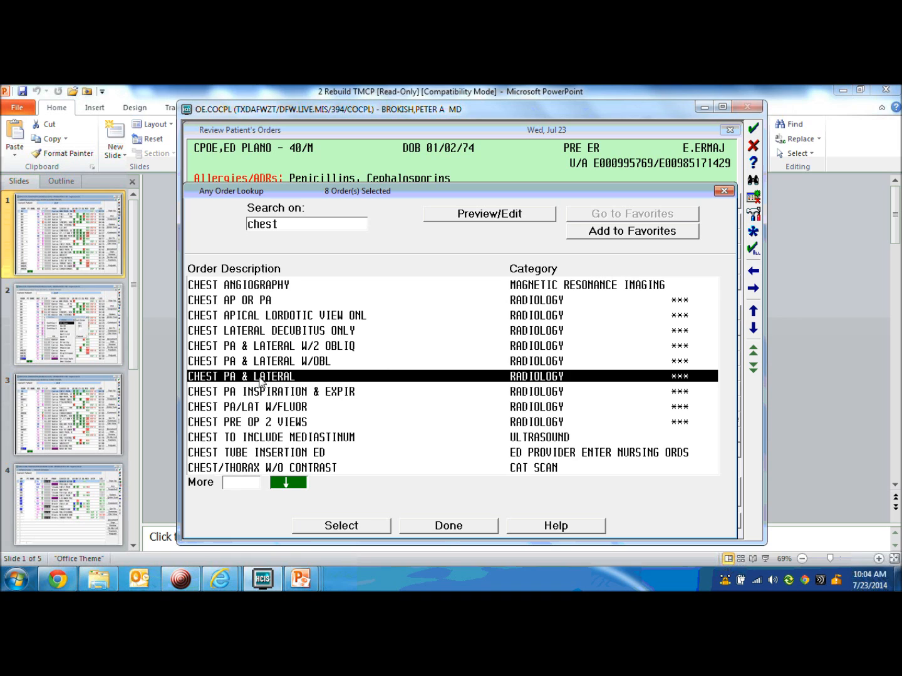
{"action": "left_click", "coordinate": [343, 525]}
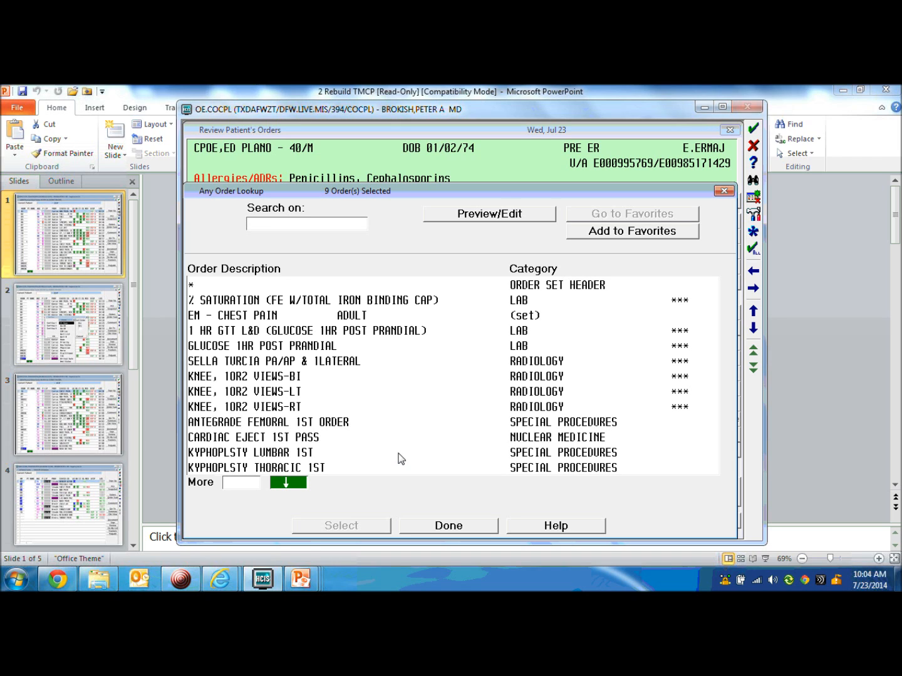
{"action": "left_click", "coordinate": [431, 526]}
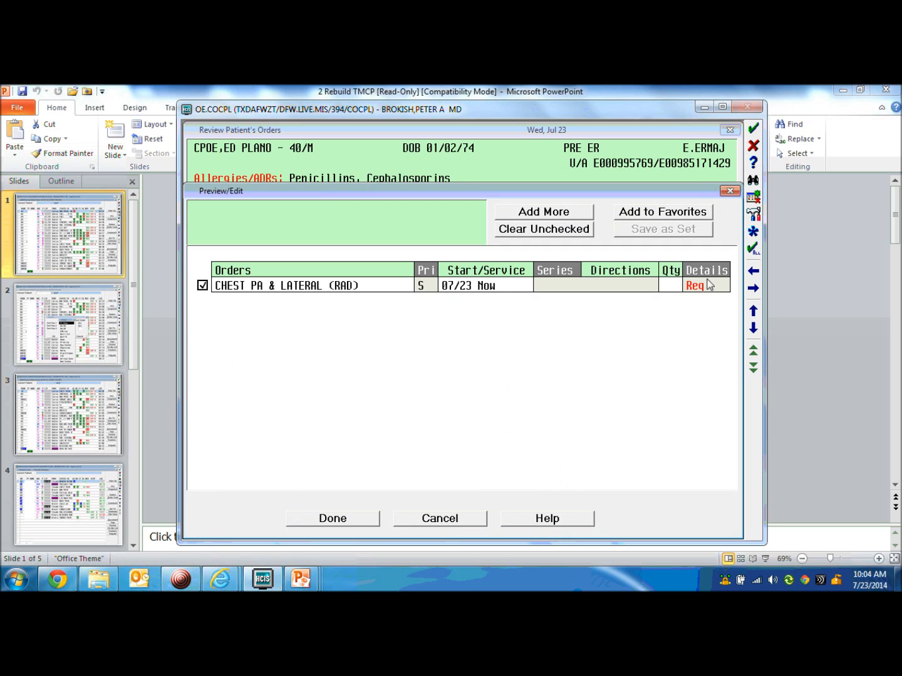
Complete the chest X-ray order's required details with clinical indication CHEST PAIN ACUTE 786.50, leave the comments blank, and accept the order
{"action": "left_click", "coordinate": [706, 287]}
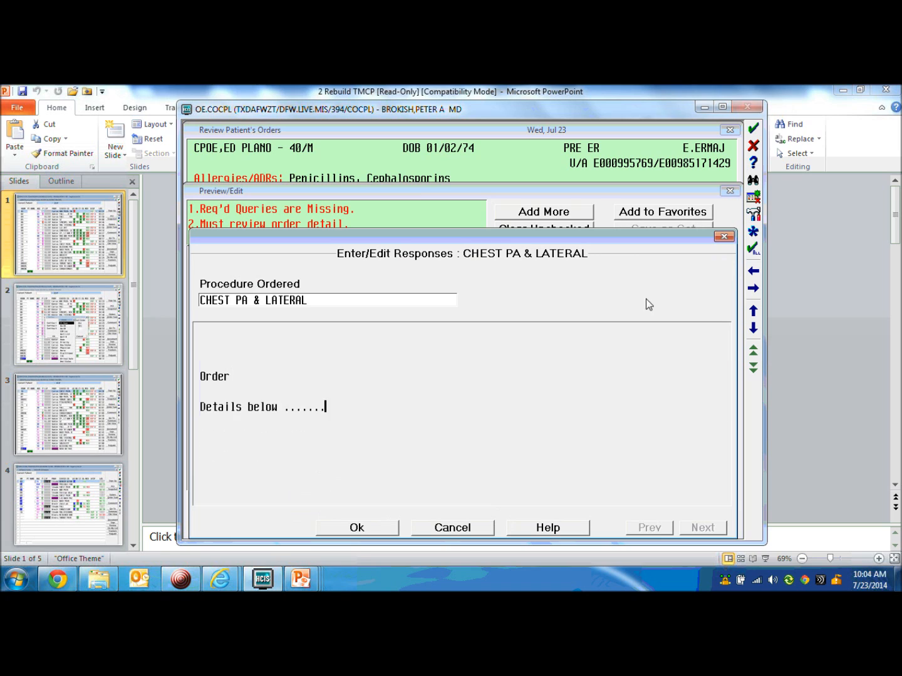
{"action": "left_click", "coordinate": [354, 454]}
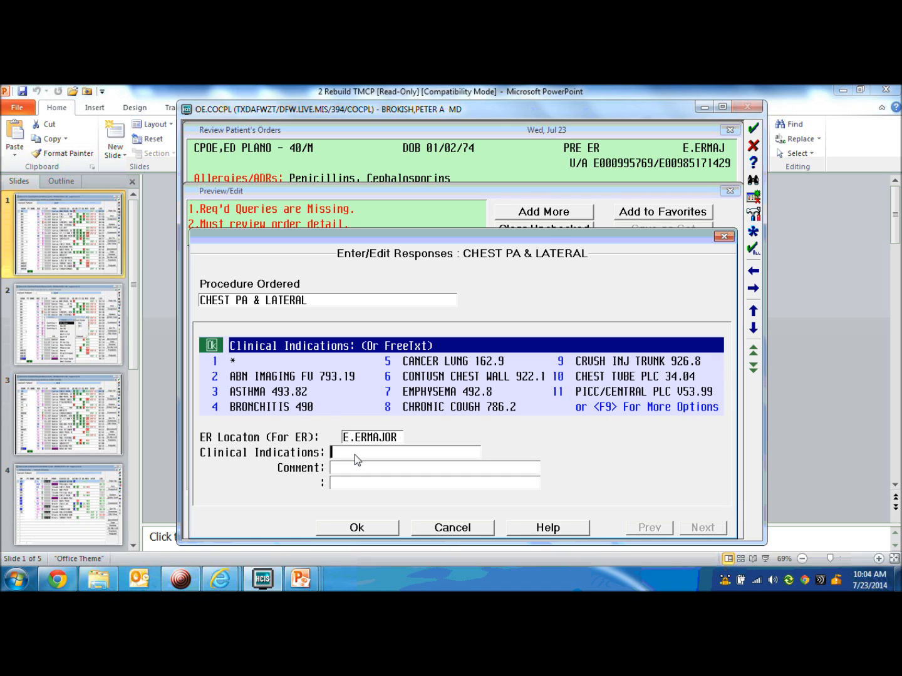
{"action": "key", "text": "F9"}
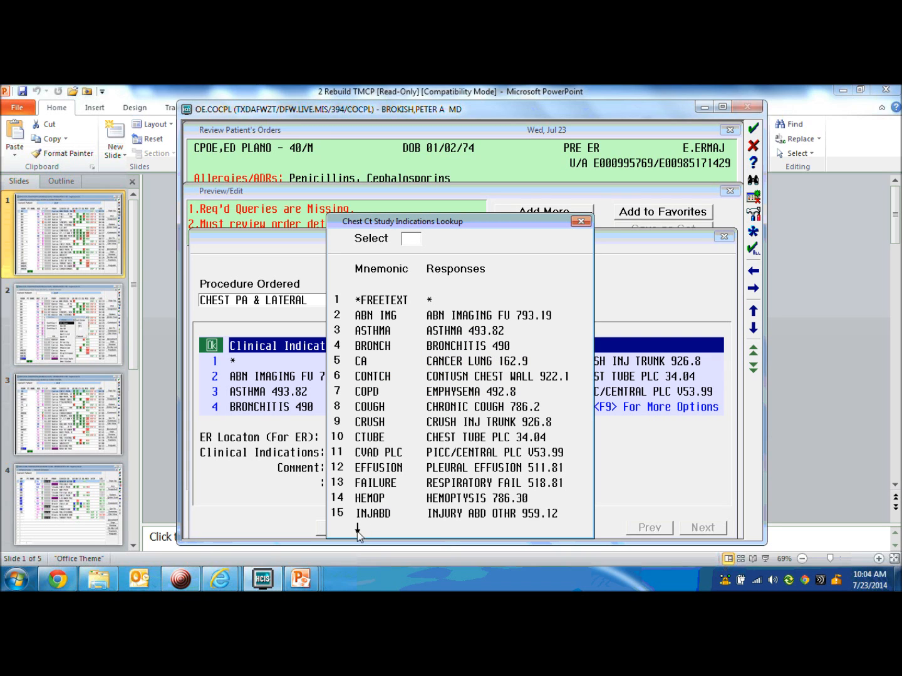
{"action": "left_click", "coordinate": [358, 530]}
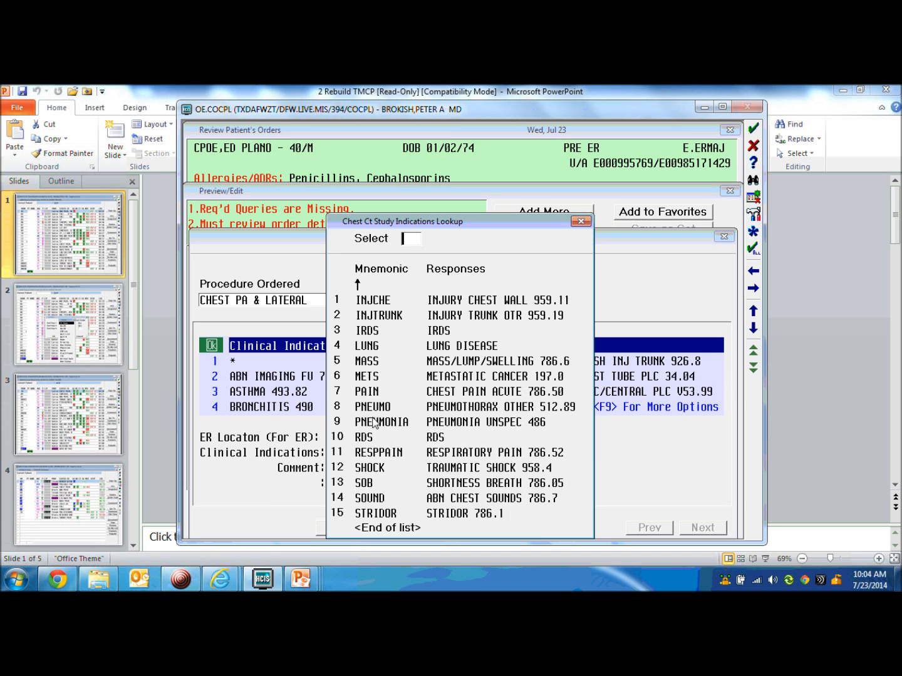
{"action": "left_click", "coordinate": [445, 391]}
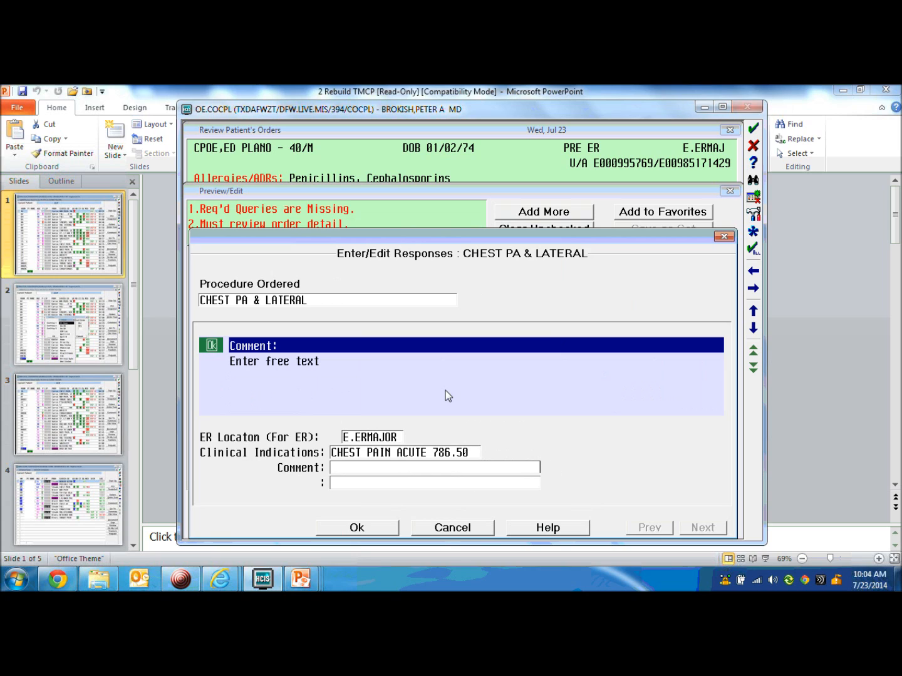
{"action": "key", "text": "Return"}
{"action": "key", "text": "Return"}
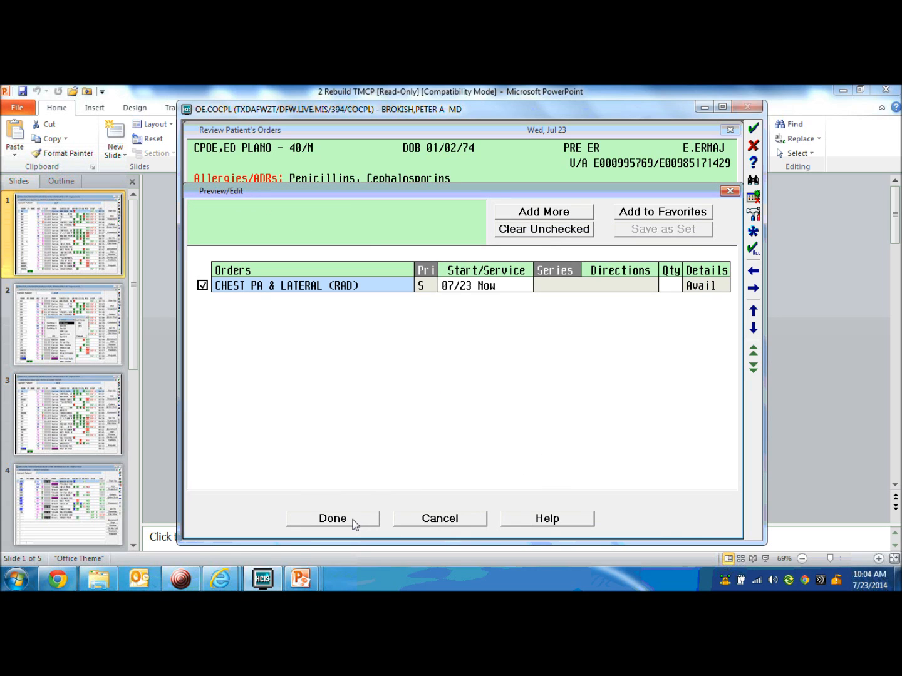
{"action": "left_click", "coordinate": [332, 518]}
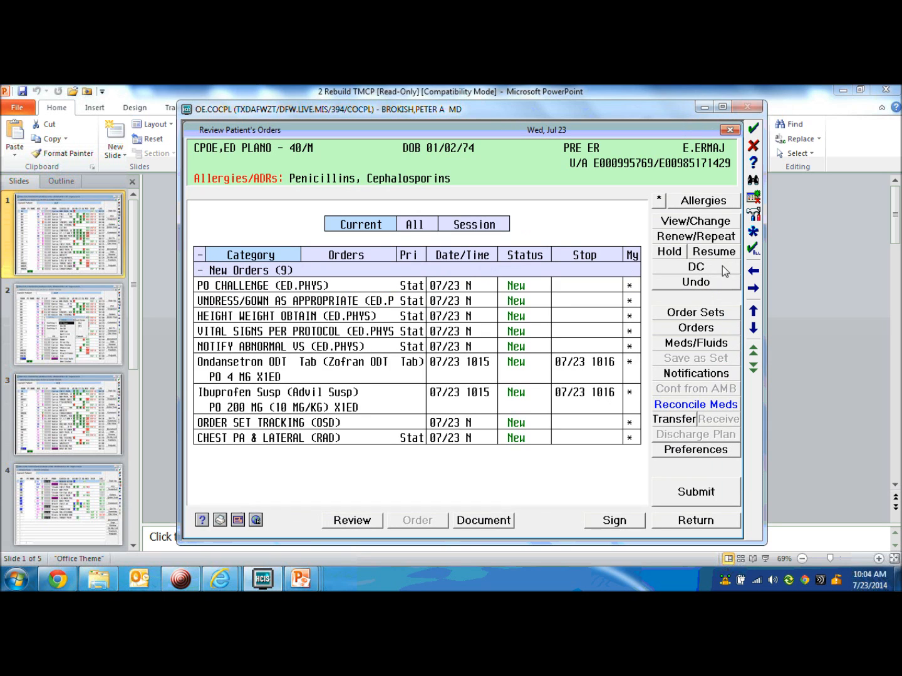
Open the EM - ABDOMINAL PAIN ADULT order set and add the microbiology CULTURE URINE order to its Laboratory section
{"action": "left_click", "coordinate": [710, 316]}
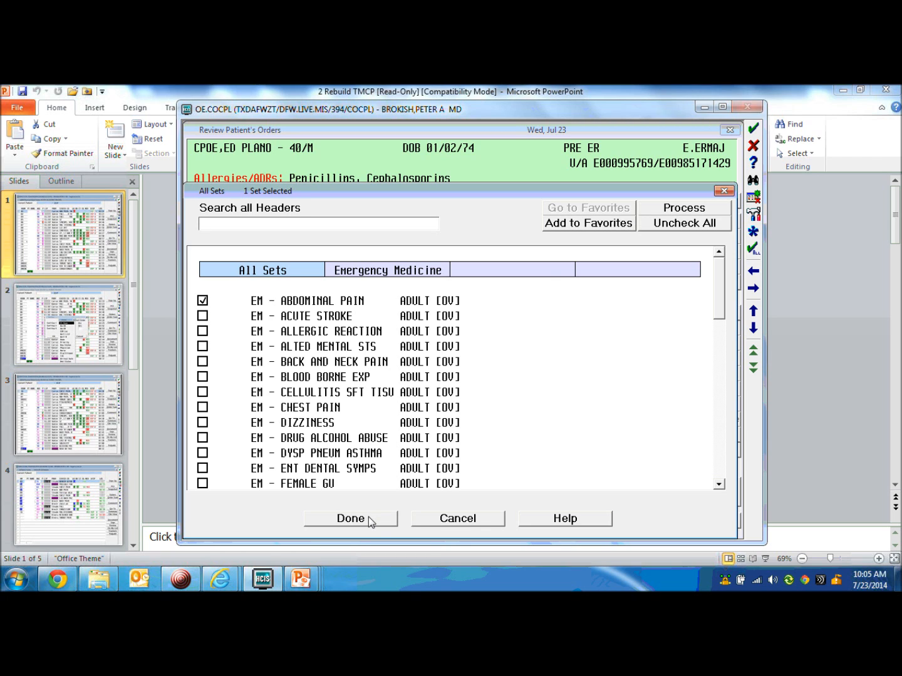
{"action": "left_click", "coordinate": [368, 517]}
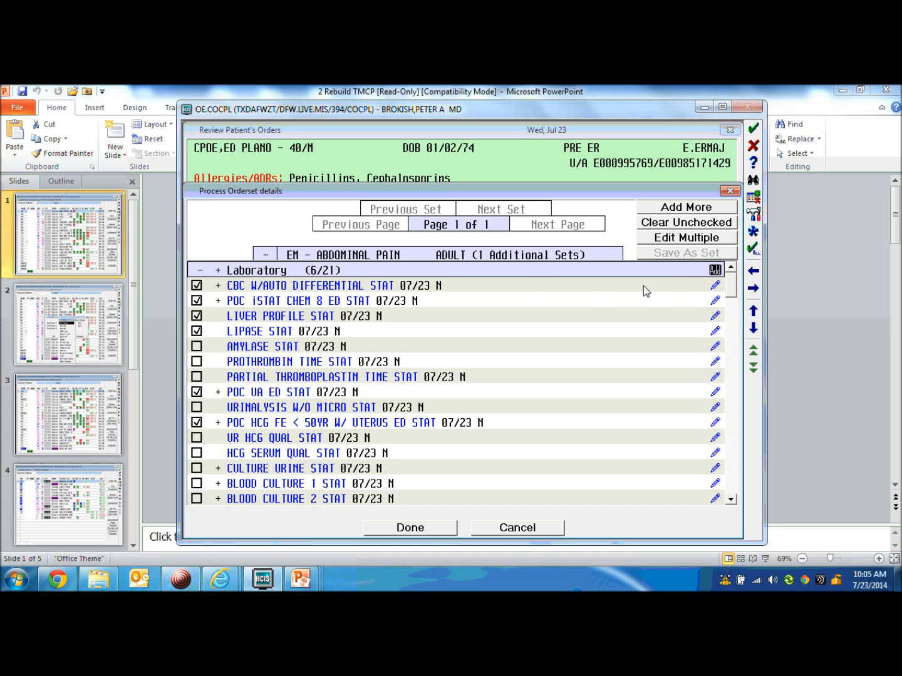
{"action": "left_click", "coordinate": [713, 269]}
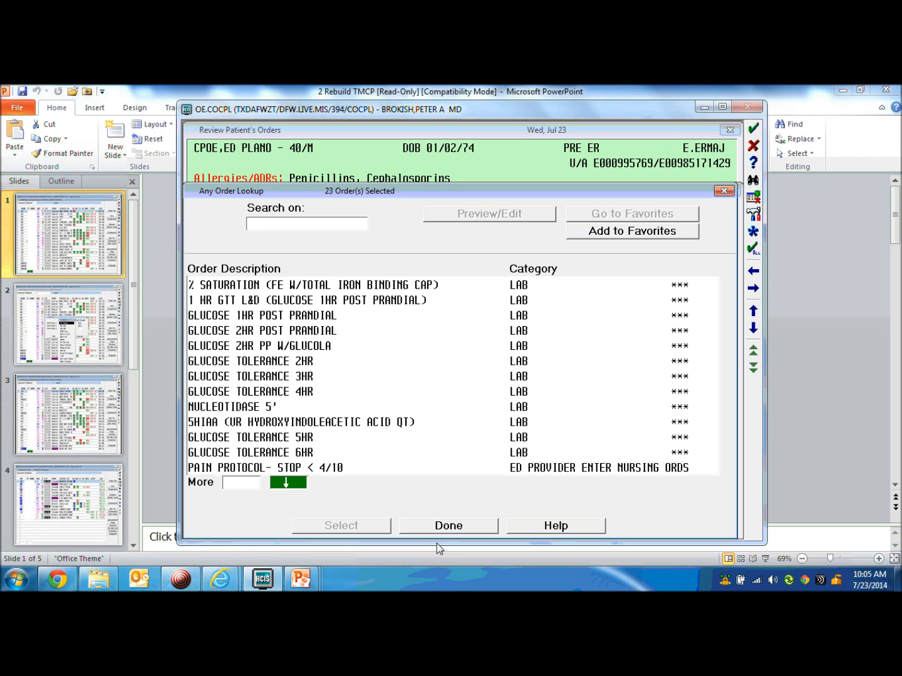
{"action": "type", "text": "ur"}
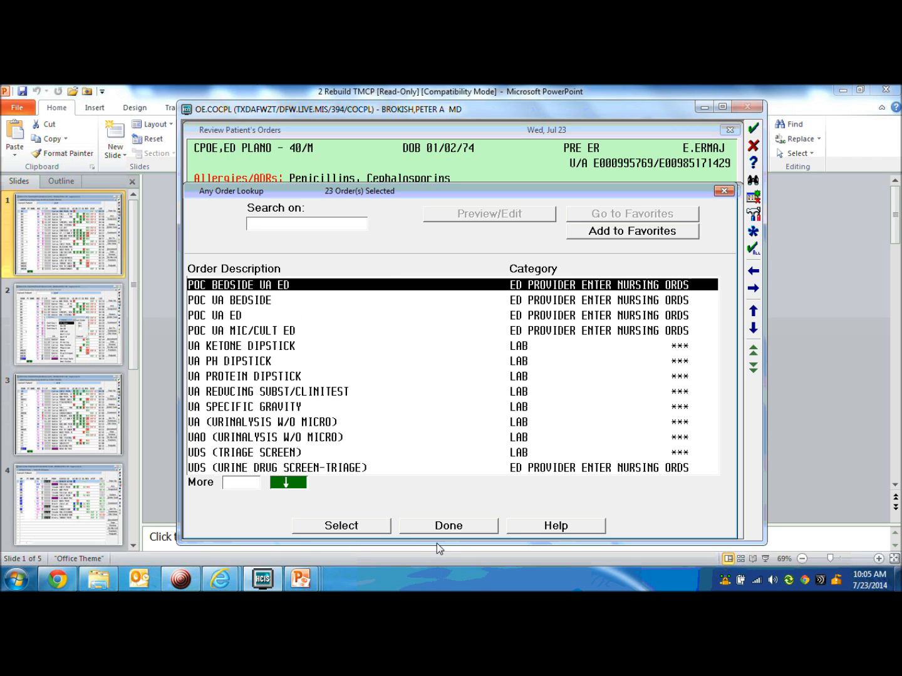
{"action": "type", "text": "ine"}
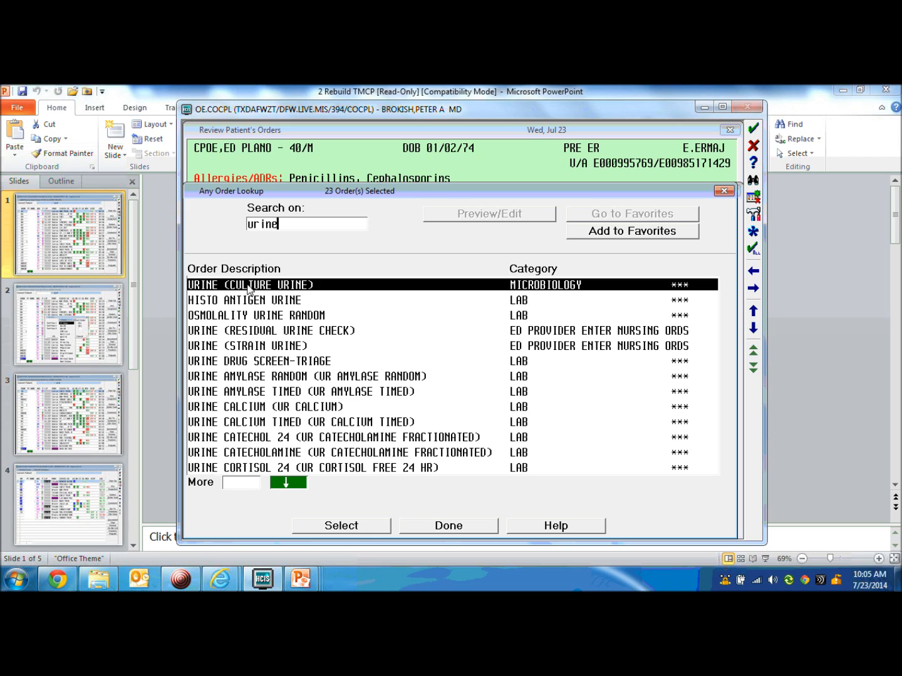
{"action": "left_click", "coordinate": [374, 533]}
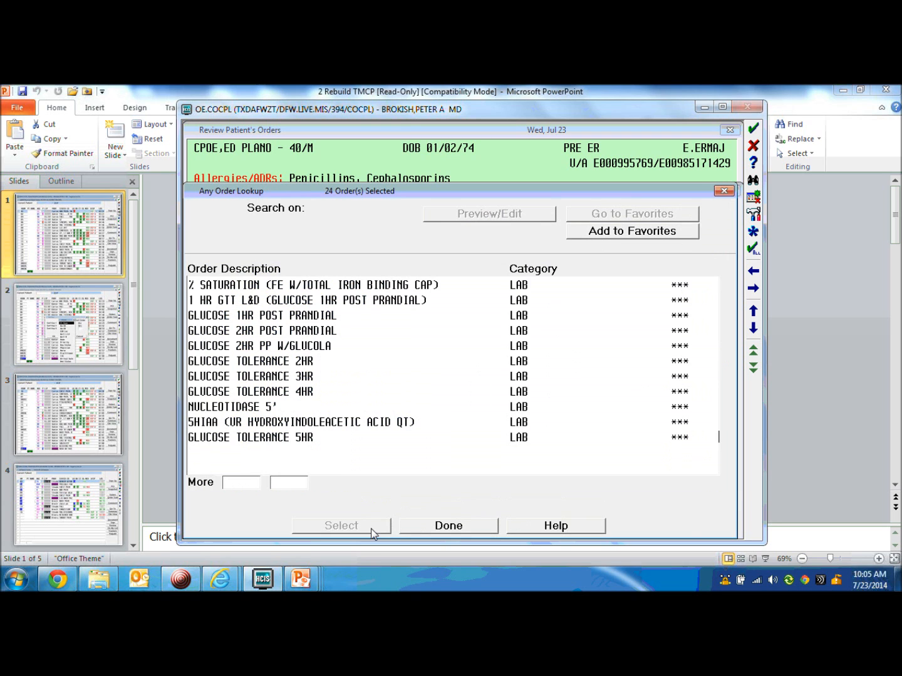
{"action": "left_click", "coordinate": [448, 527]}
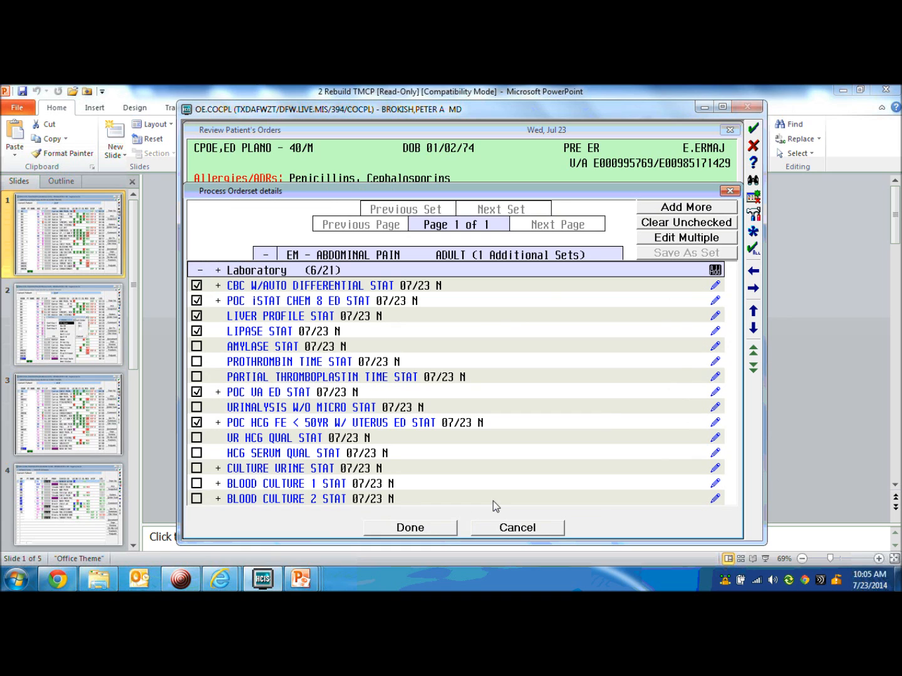
{"action": "scroll", "coordinate": [733, 287], "scroll_direction": "down", "scroll_amount": 8}
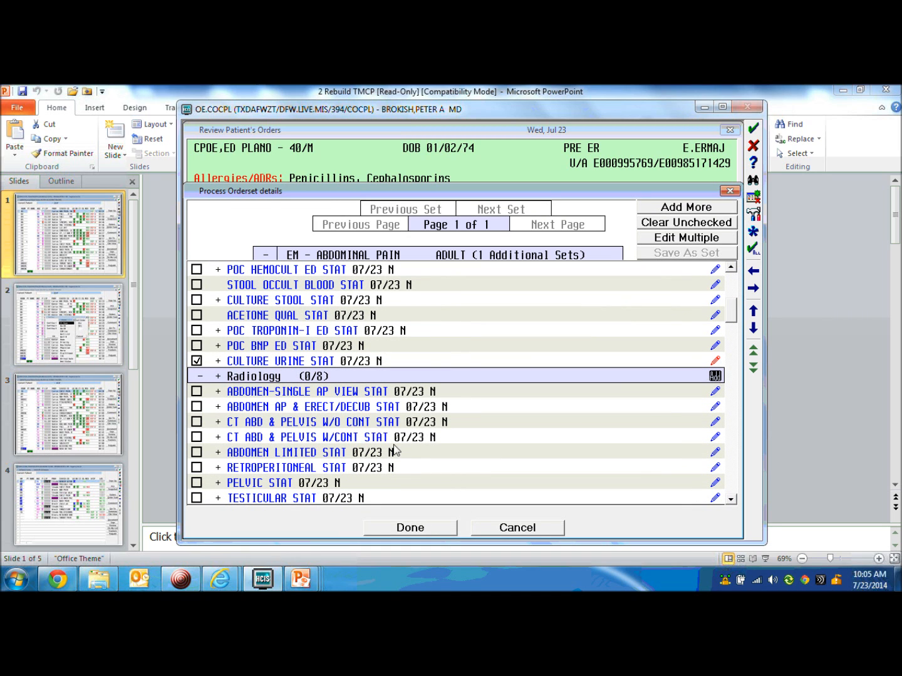
{"action": "left_click_drag", "start_coordinate": [730, 311], "coordinate": [733, 283]}
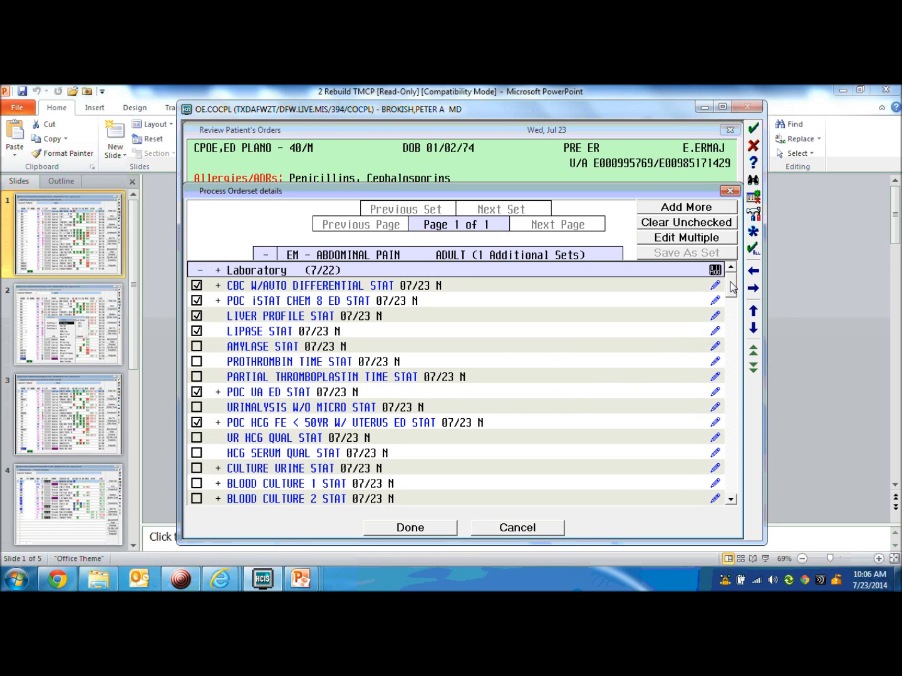
Add the EM PTC - NEBULIZER TREATMENTS order set alongside the abdominal pain set
{"action": "left_click", "coordinate": [672, 209]}
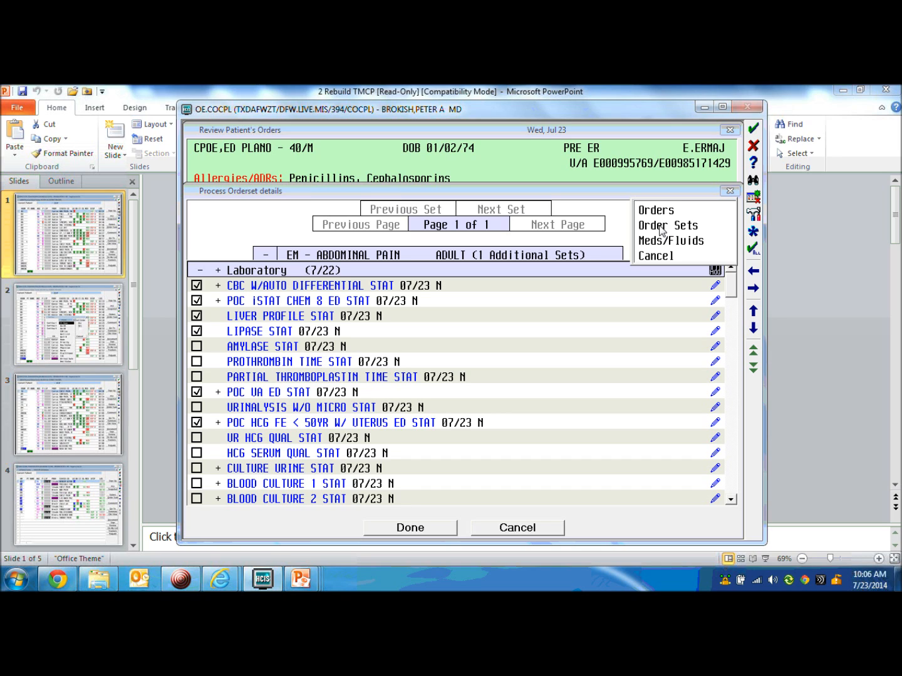
{"action": "left_click", "coordinate": [662, 226]}
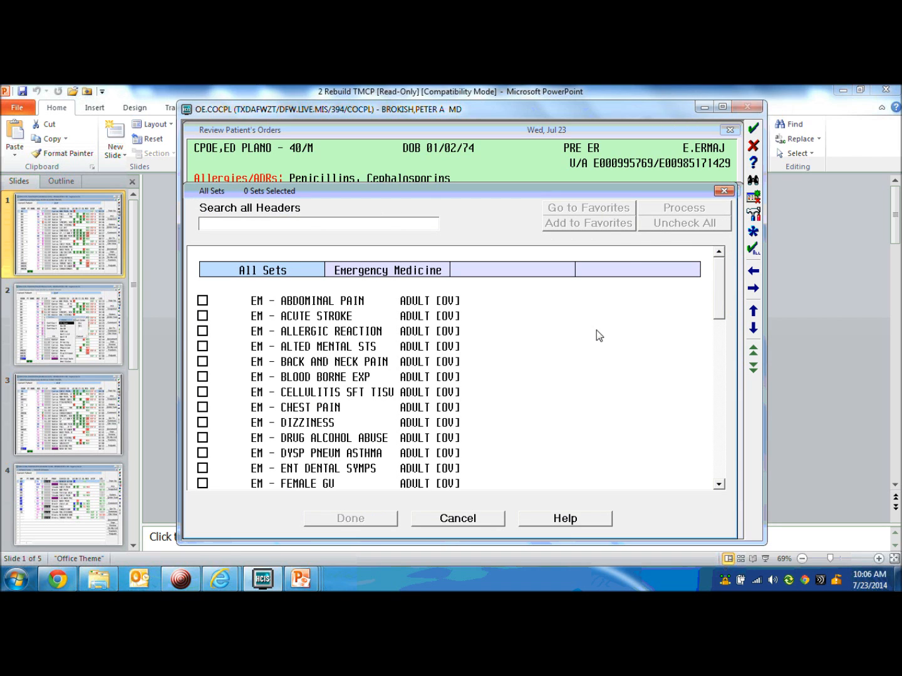
{"action": "left_click_drag", "start_coordinate": [723, 282], "coordinate": [712, 388]}
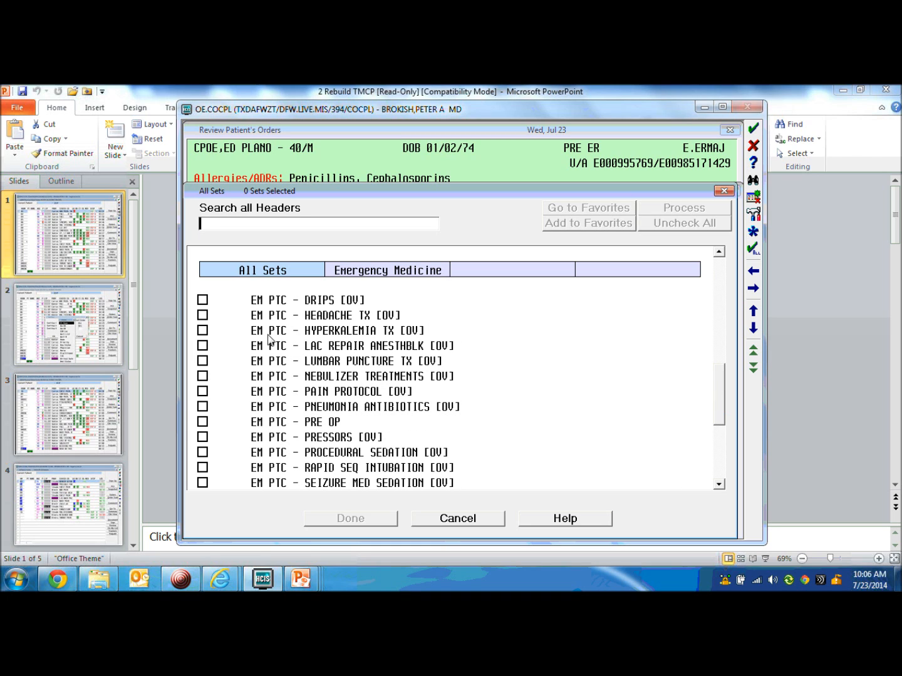
{"action": "left_click", "coordinate": [203, 376]}
{"action": "left_click", "coordinate": [351, 523]}
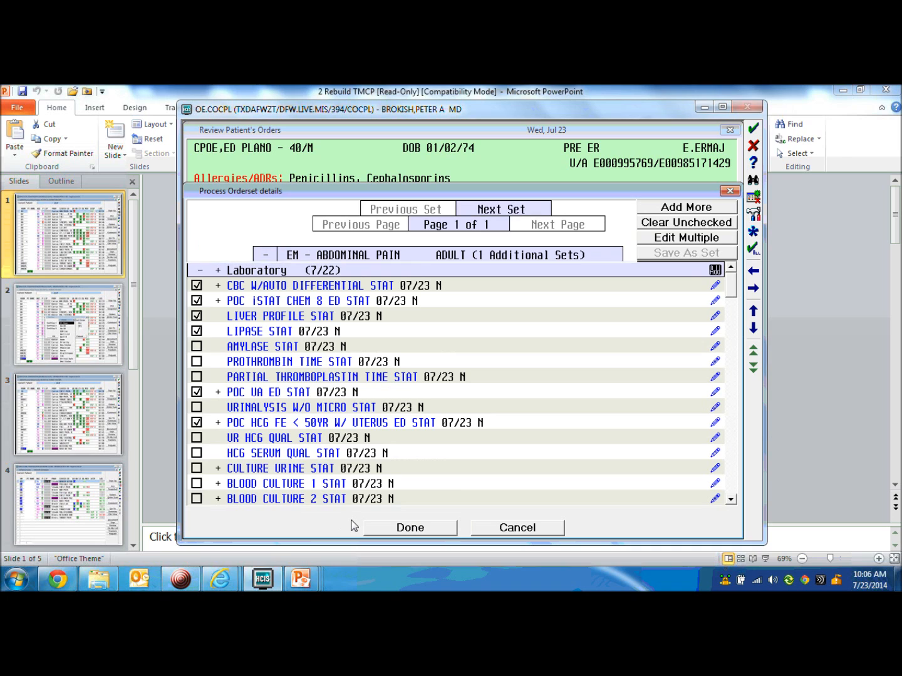
In the nebulizer treatments set, order the one-time Albuterol NEB at INH 2.5 MG and dismiss the reflexed orders notice
{"action": "left_click", "coordinate": [499, 211]}
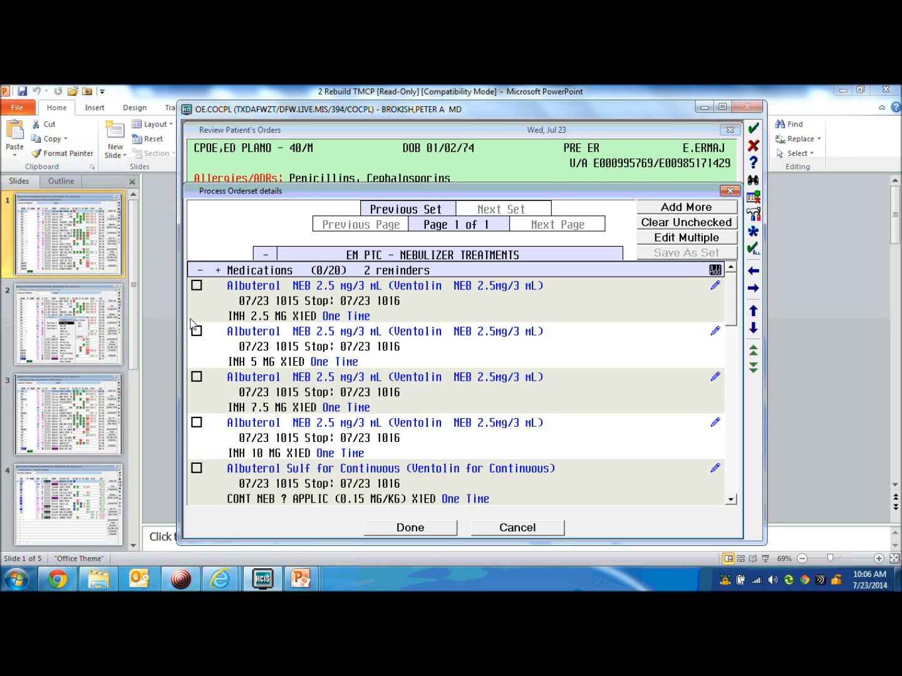
{"action": "left_click", "coordinate": [197, 286]}
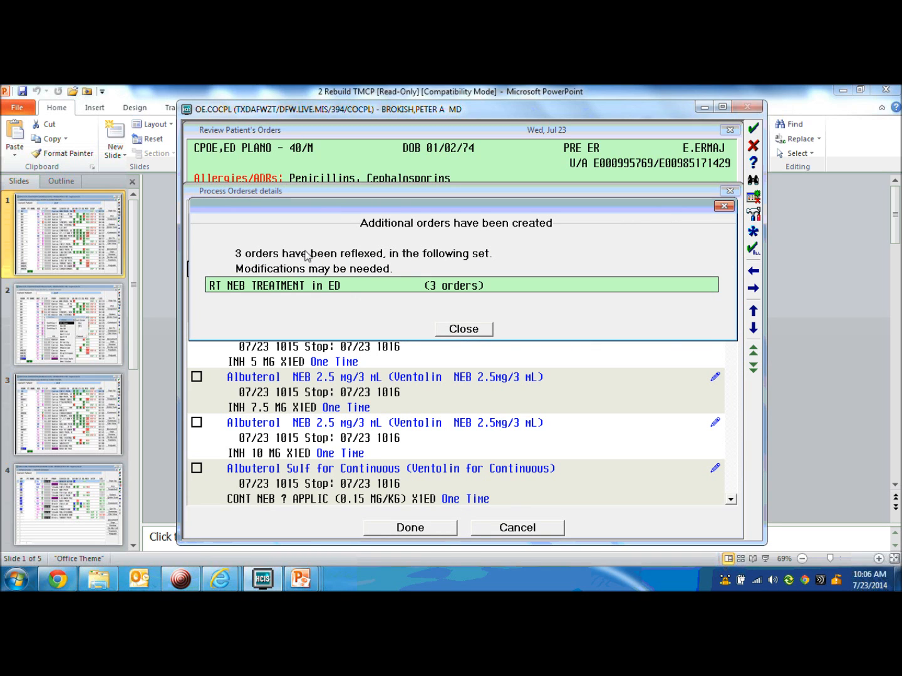
{"action": "left_click", "coordinate": [464, 329]}
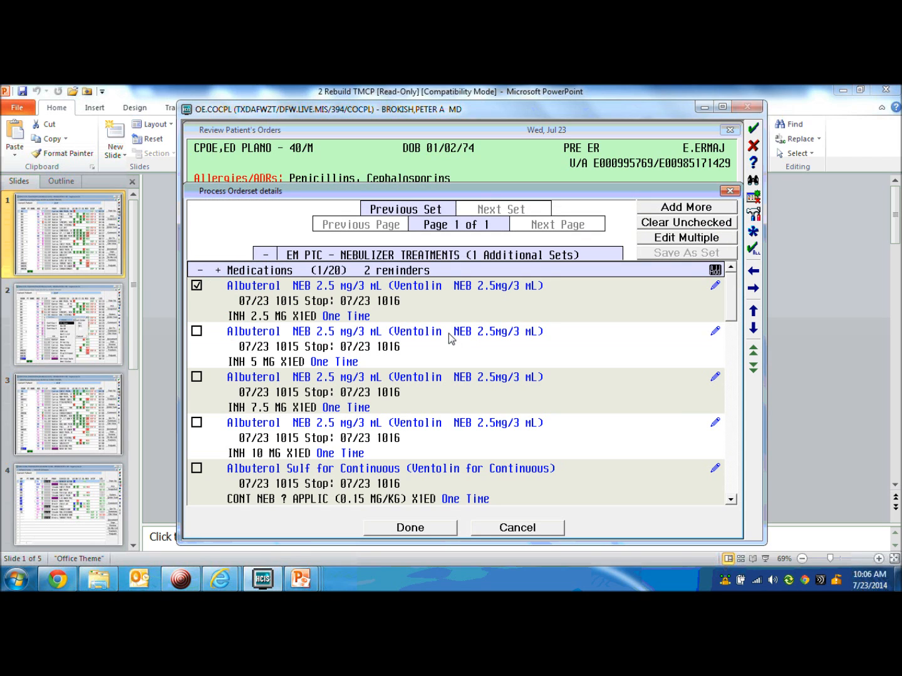
Look up Tylenol Liquid PO in the formulary to view its emergency department dose strings, and leave without ordering
{"action": "left_click", "coordinate": [697, 208]}
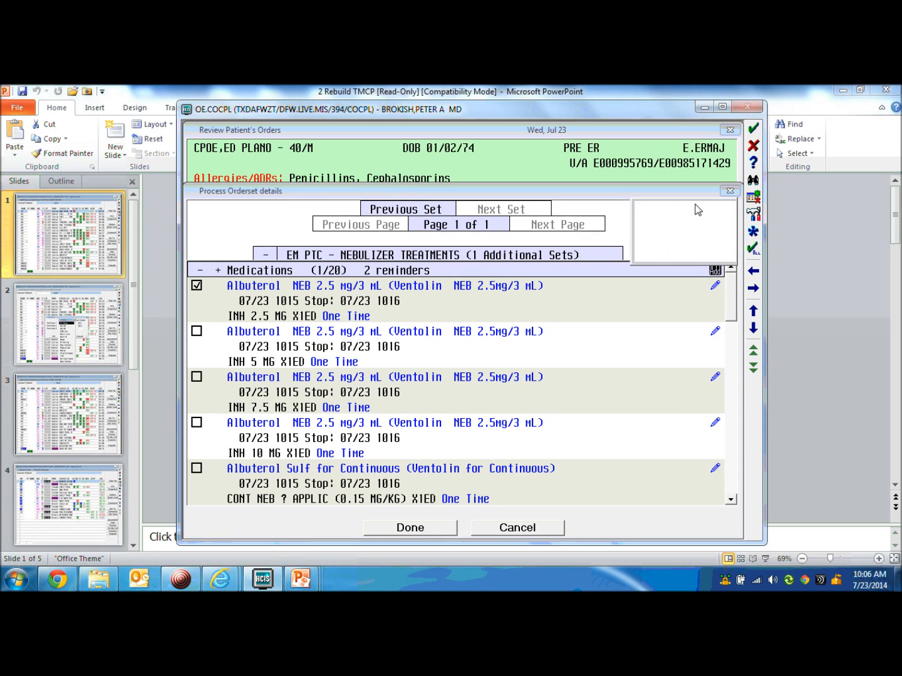
{"action": "left_click", "coordinate": [675, 239]}
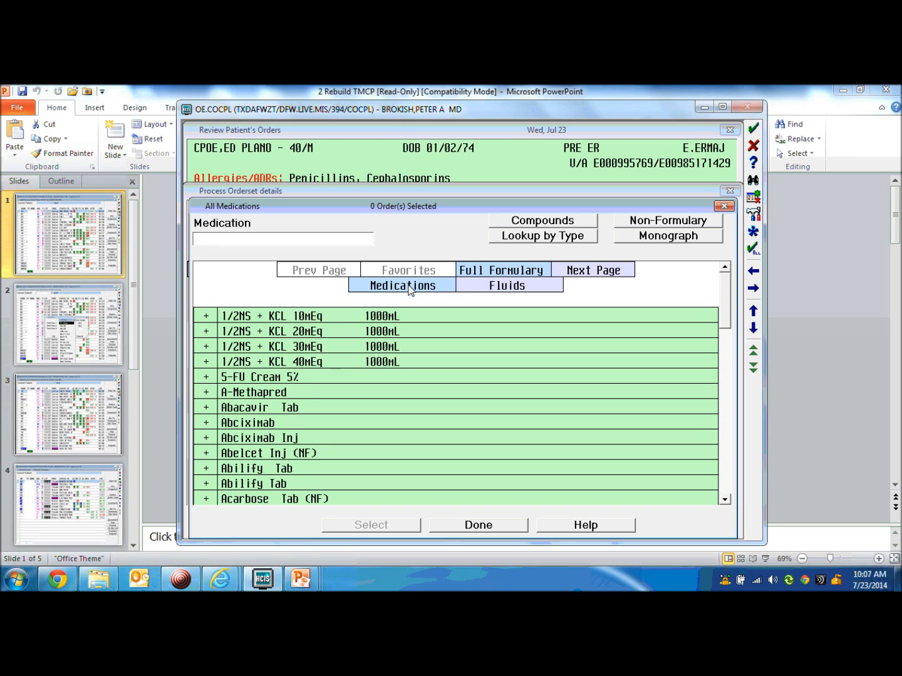
{"action": "type", "text": "TYLENOL"}
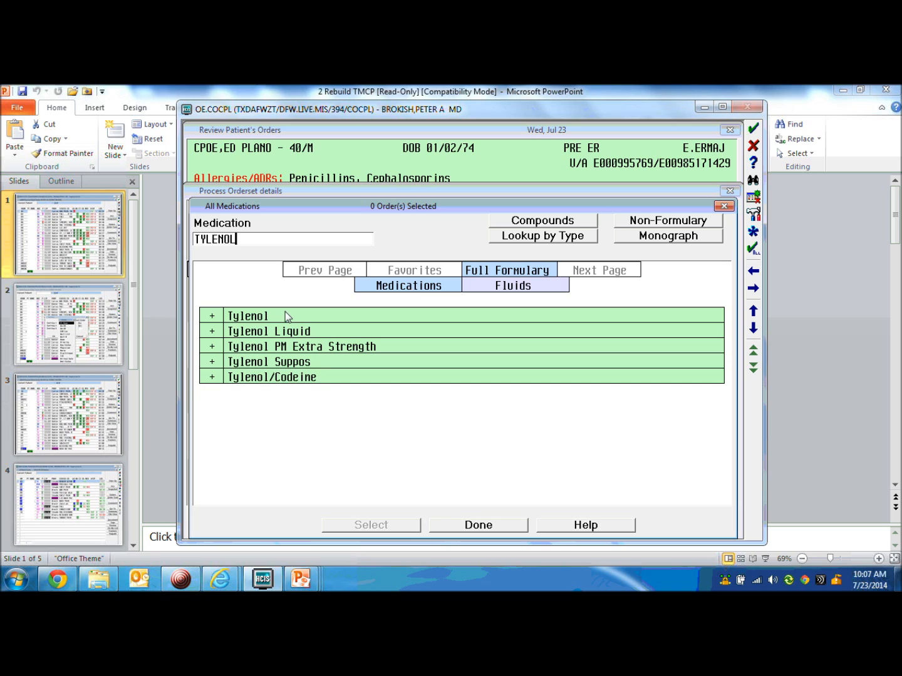
{"action": "left_click", "coordinate": [212, 331]}
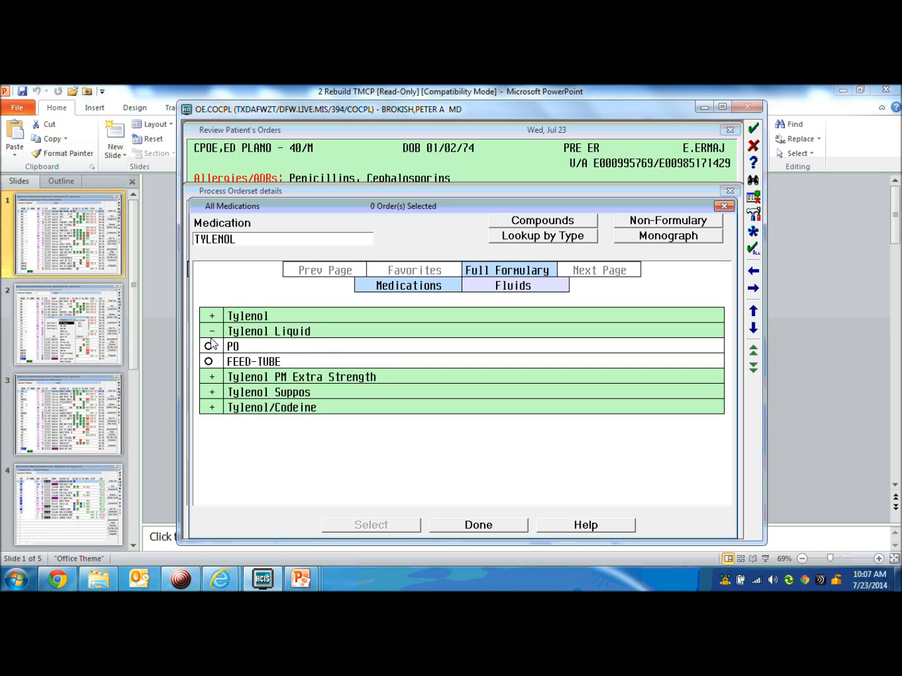
{"action": "left_click", "coordinate": [211, 332]}
{"action": "left_click", "coordinate": [209, 331]}
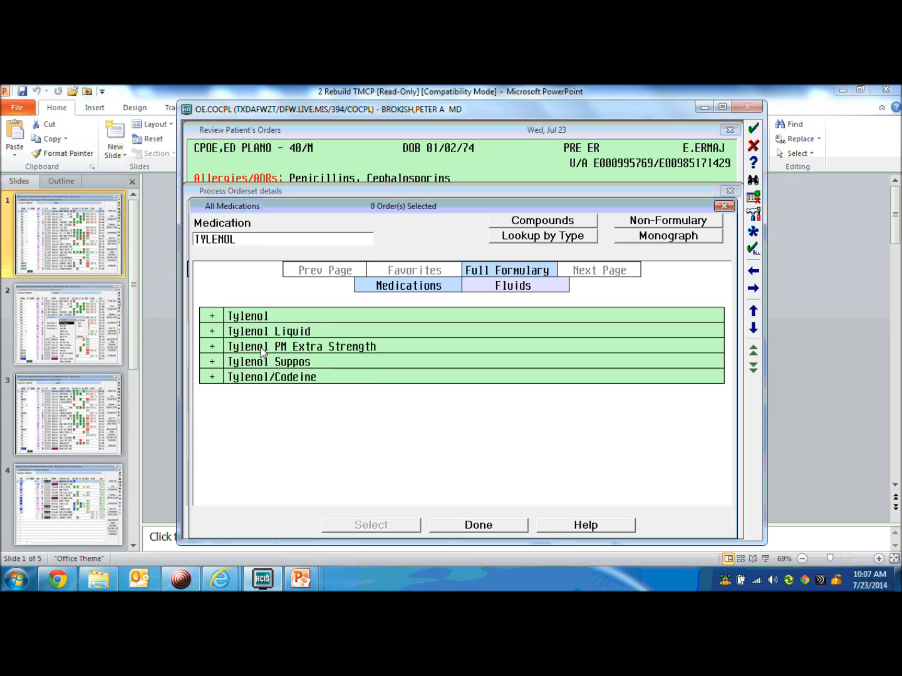
{"action": "left_click", "coordinate": [258, 347]}
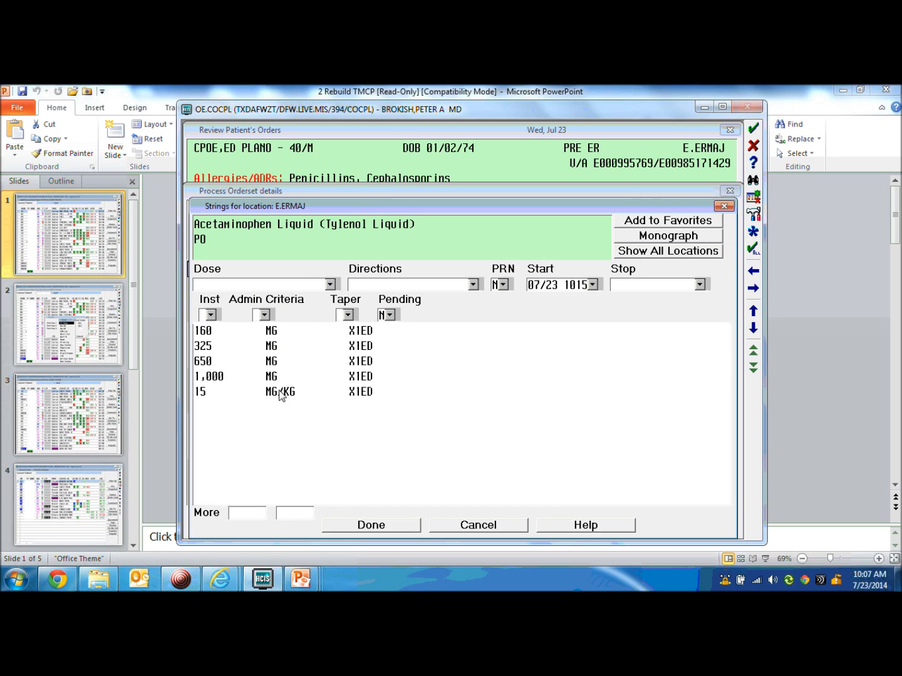
{"action": "left_click", "coordinate": [495, 528]}
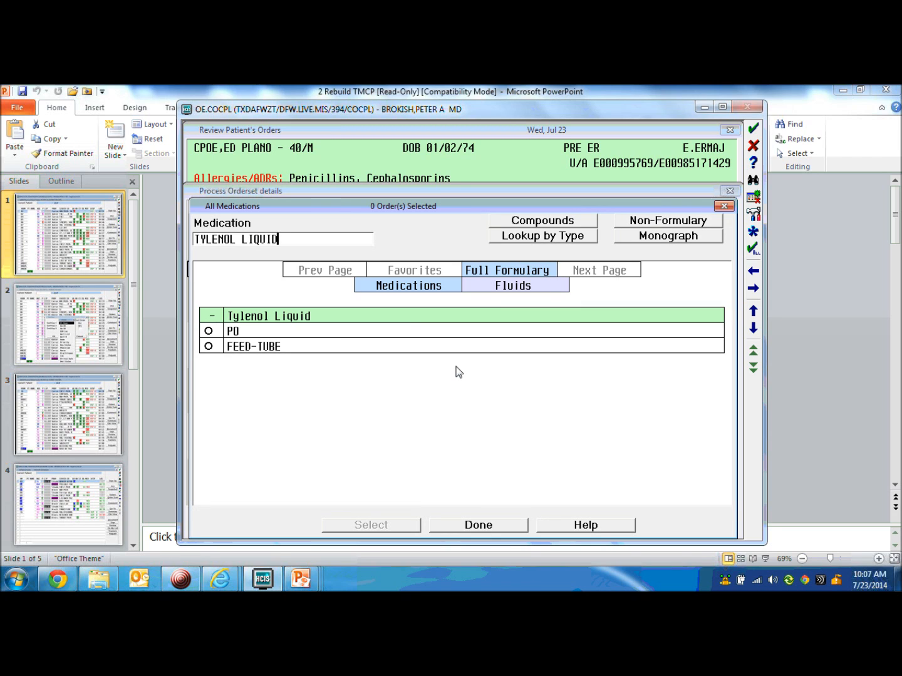
Replace the medication search with NS, view the IV dose strings for Sodium Chloride 0.9%, and leave without ordering
{"action": "key", "text": "BackSpace"}
{"action": "key", "text": "BackSpace"}
{"action": "key", "text": "BackSpace"}
{"action": "key", "text": "BackSpace"}
{"action": "key", "text": "BackSpace"}
{"action": "key", "text": "BackSpace"}
{"action": "key", "text": "BackSpace"}
{"action": "key", "text": "BackSpace"}
{"action": "key", "text": "BackSpace"}
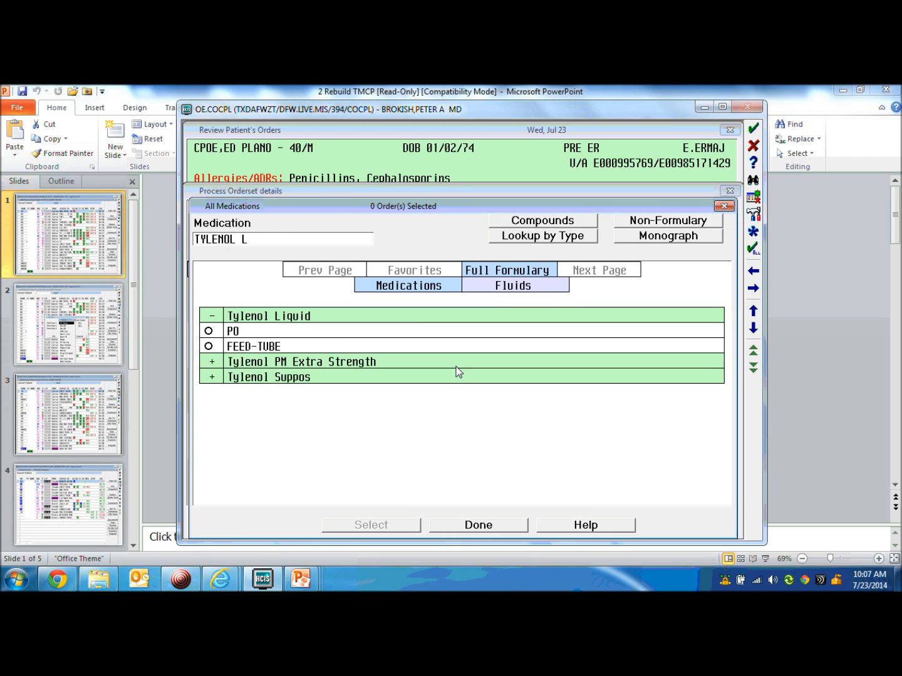
{"action": "key", "text": "BackSpace"}
{"action": "key", "text": "BackSpace"}
{"action": "key", "text": "BackSpace"}
{"action": "key", "text": "BackSpace"}
{"action": "key", "text": "BackSpace"}
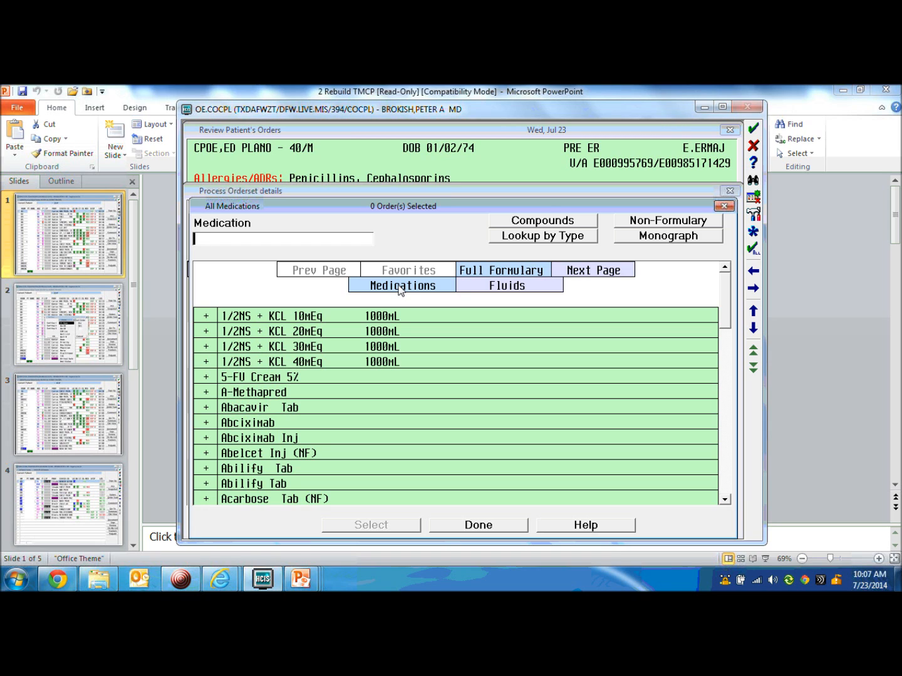
{"action": "type", "text": "NS"}
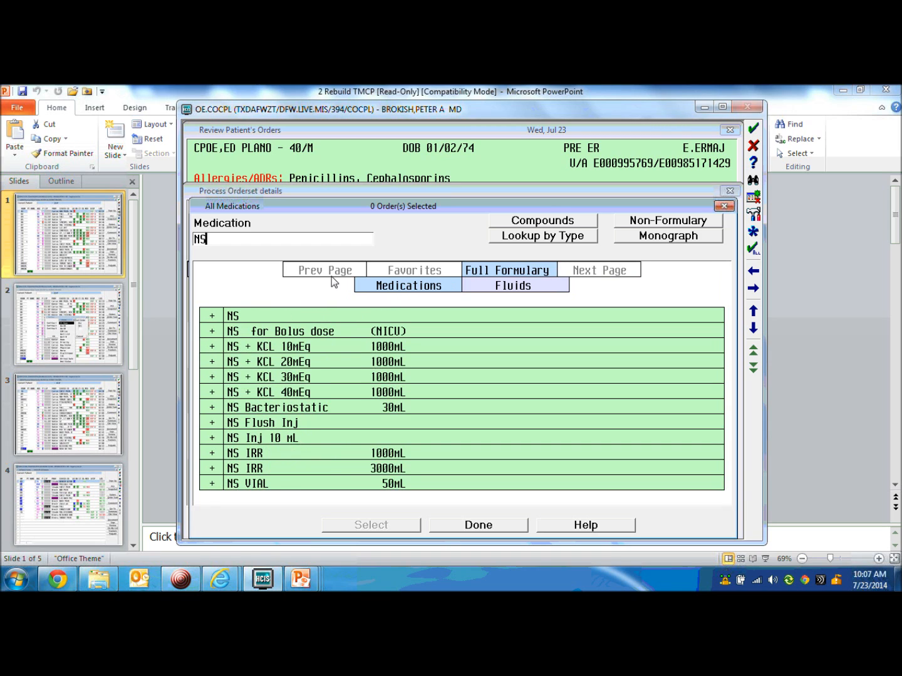
{"action": "left_click", "coordinate": [256, 318]}
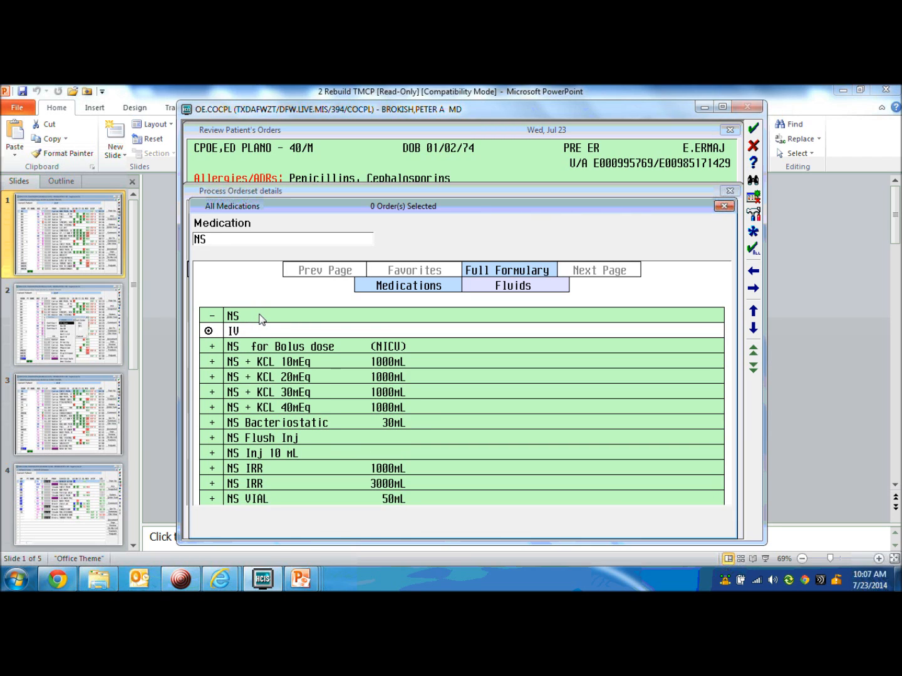
{"action": "left_click", "coordinate": [244, 331]}
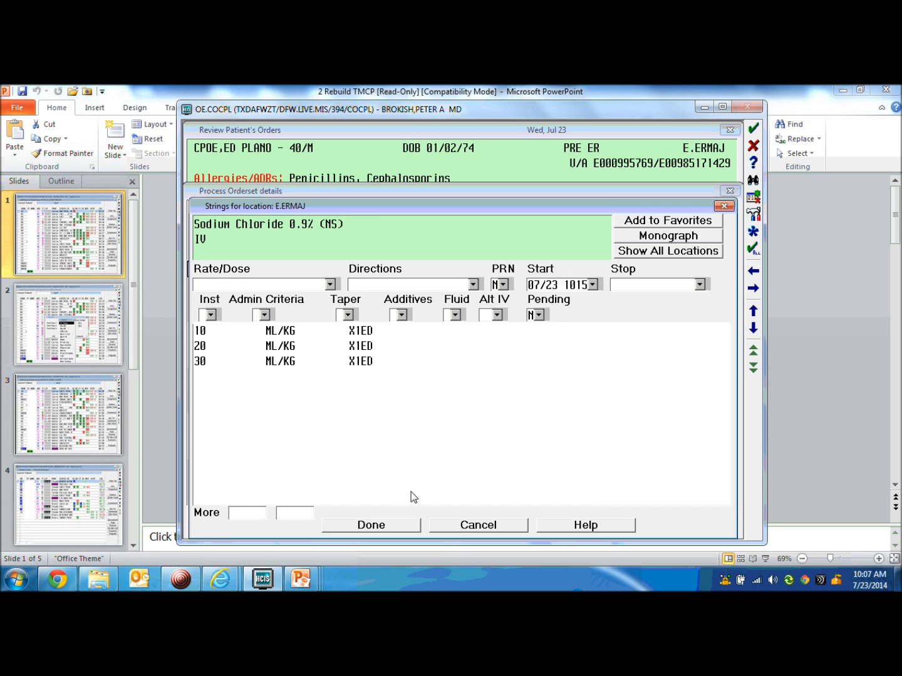
{"action": "left_click", "coordinate": [461, 529]}
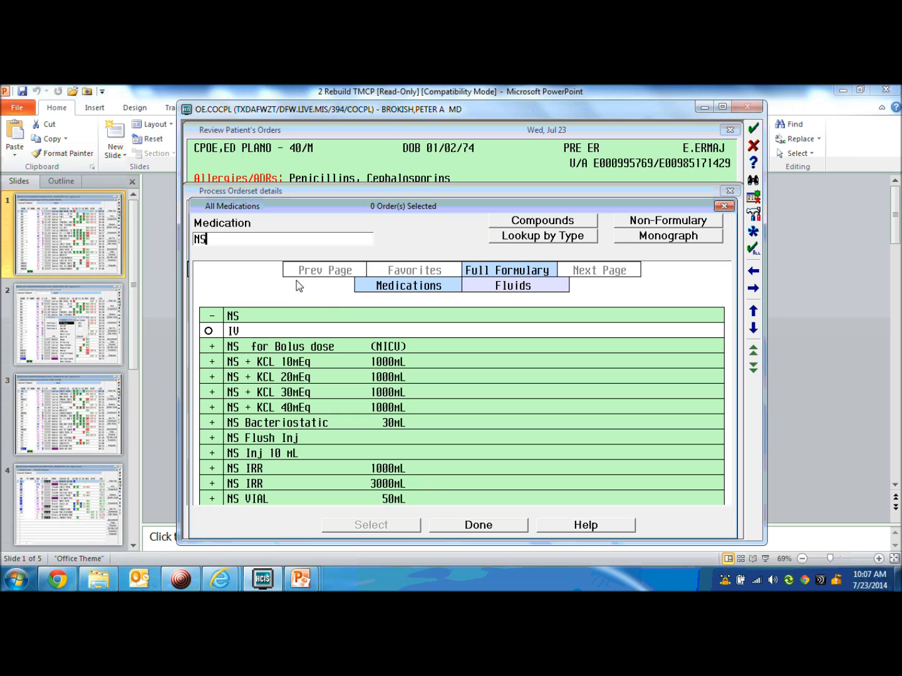
View the rate strings for Sodium Chloride 0.9% among the NS fluids, and leave without ordering
{"action": "left_click", "coordinate": [492, 289]}
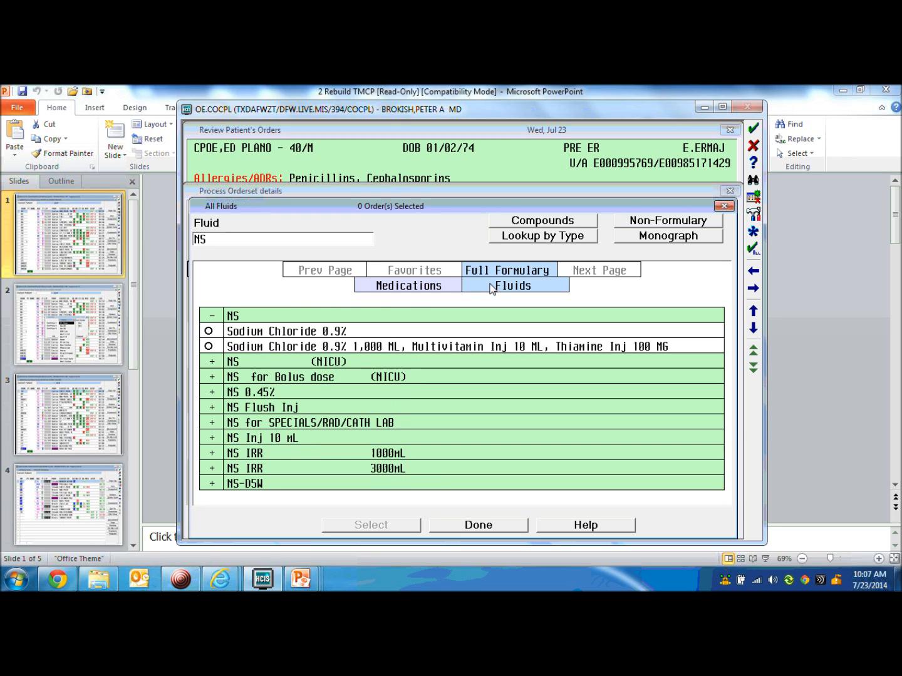
{"action": "left_click", "coordinate": [274, 332]}
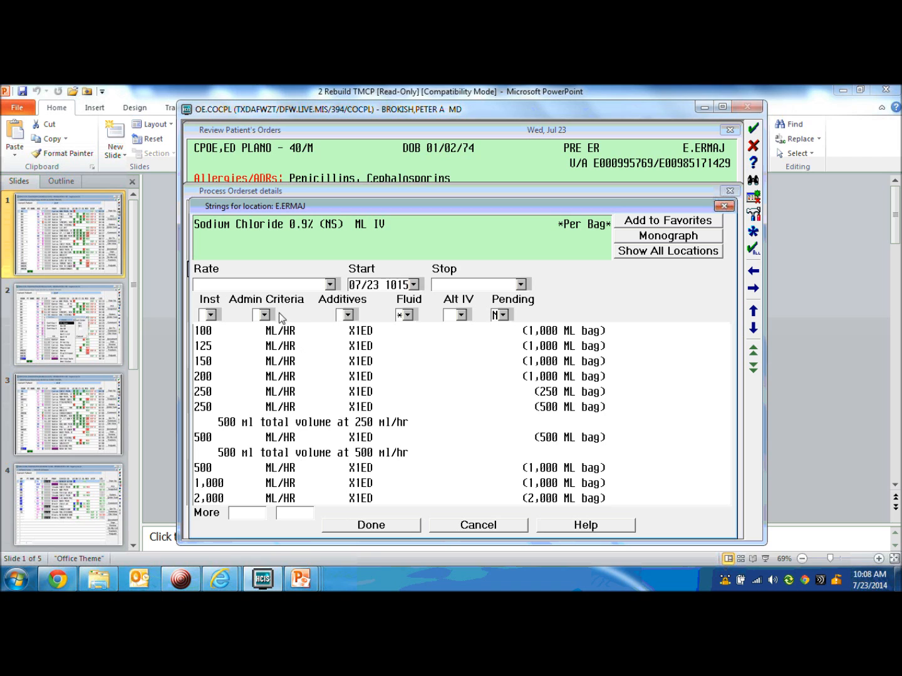
{"action": "left_click", "coordinate": [492, 525]}
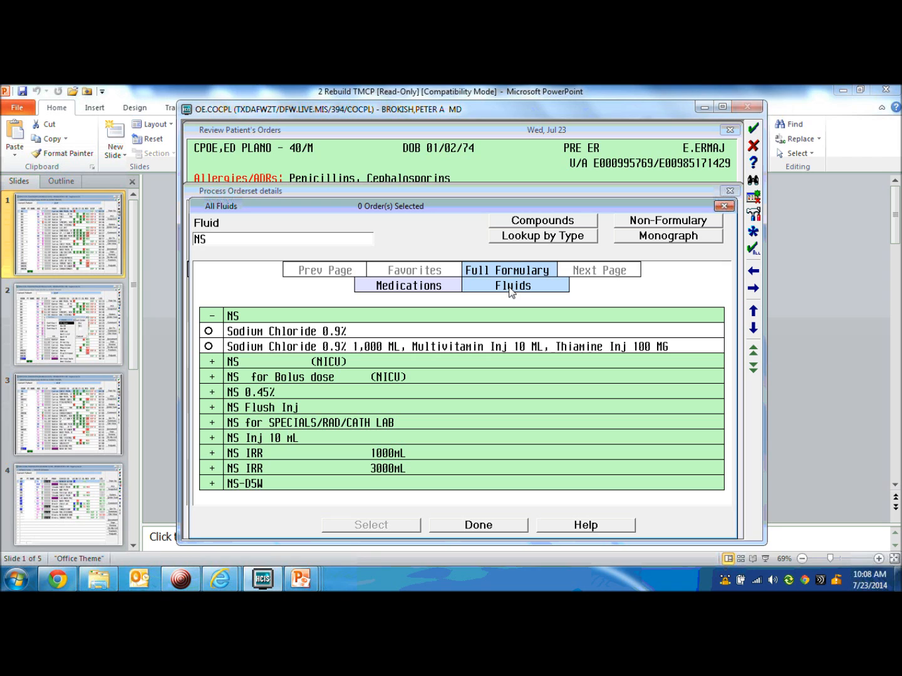
Leave the fluid lookup and exit the order set details, discarding the pending abdominal pain and nebulizer set orders
{"action": "left_click", "coordinate": [725, 206]}
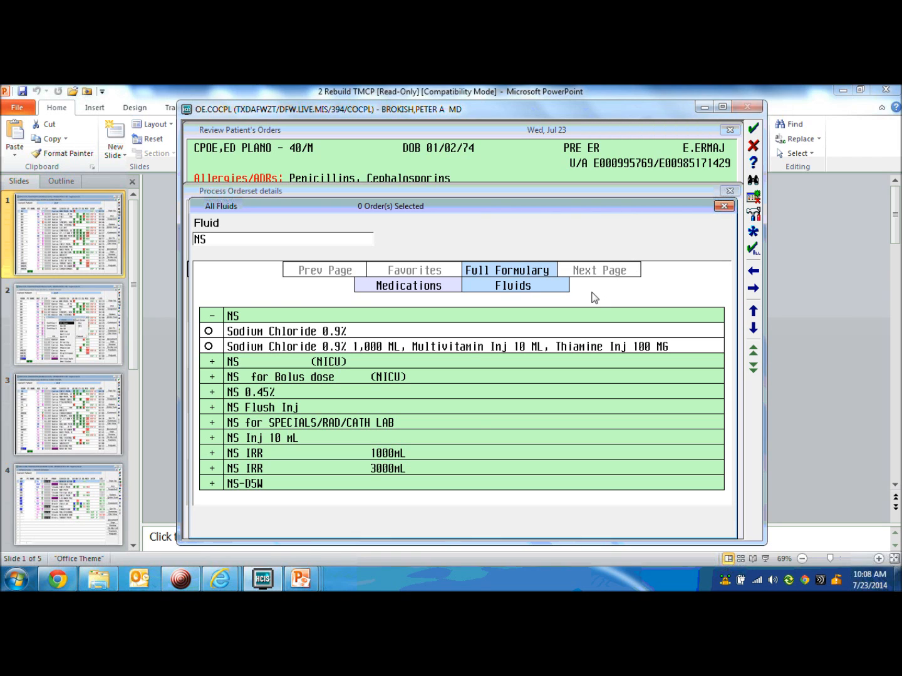
{"action": "left_click", "coordinate": [733, 192]}
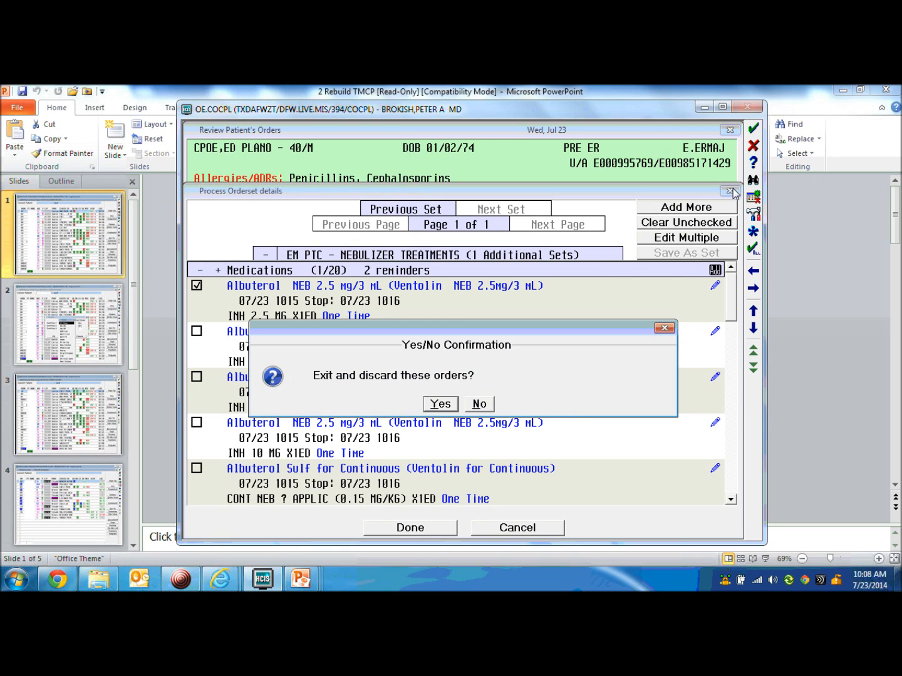
{"action": "left_click", "coordinate": [441, 404]}
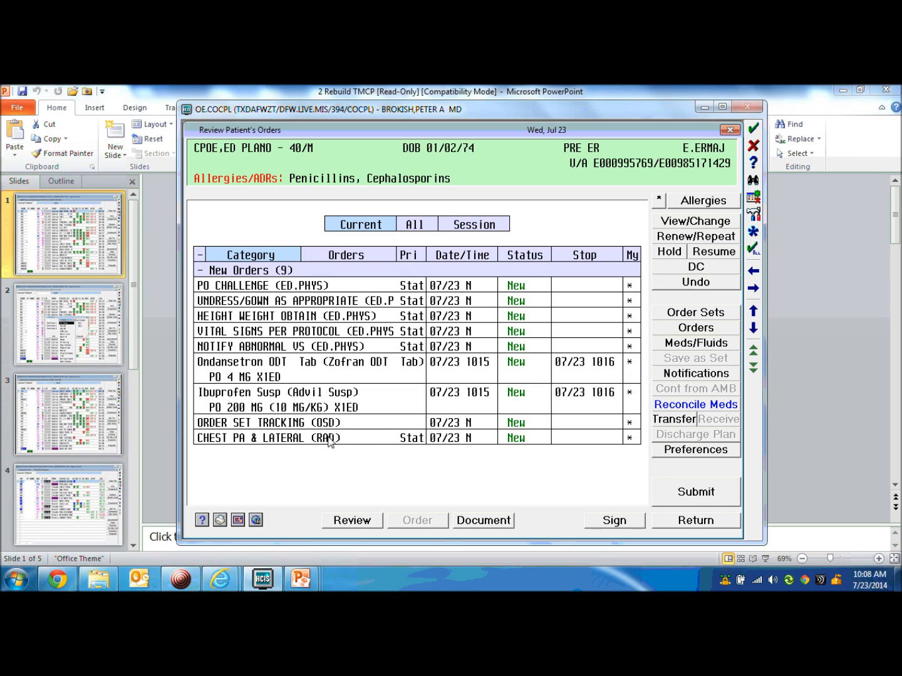
{"action": "left_click", "coordinate": [238, 439]}
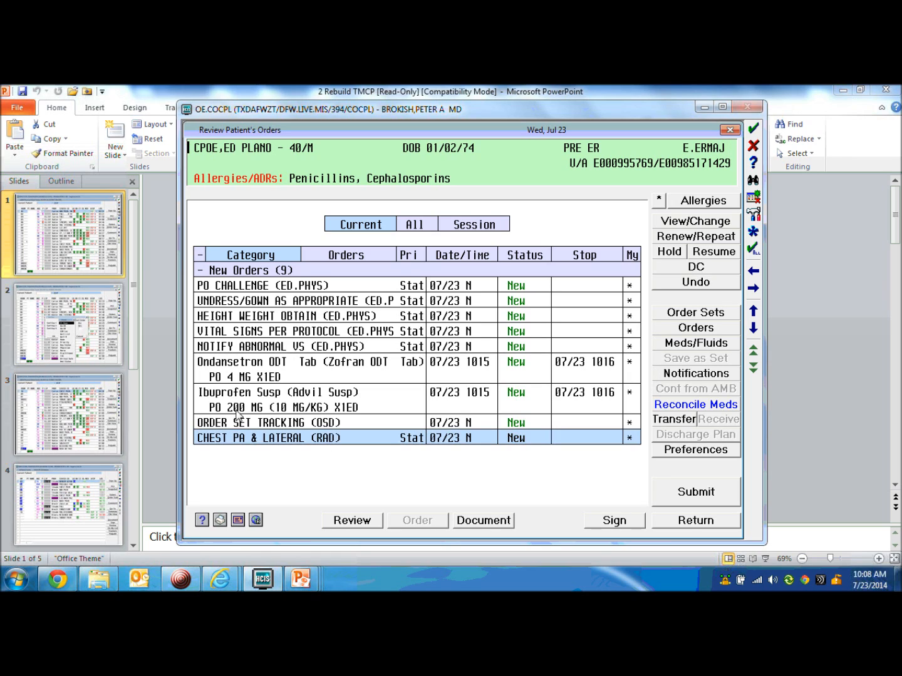
{"action": "left_click", "coordinate": [242, 284]}
{"action": "left_click", "coordinate": [243, 302]}
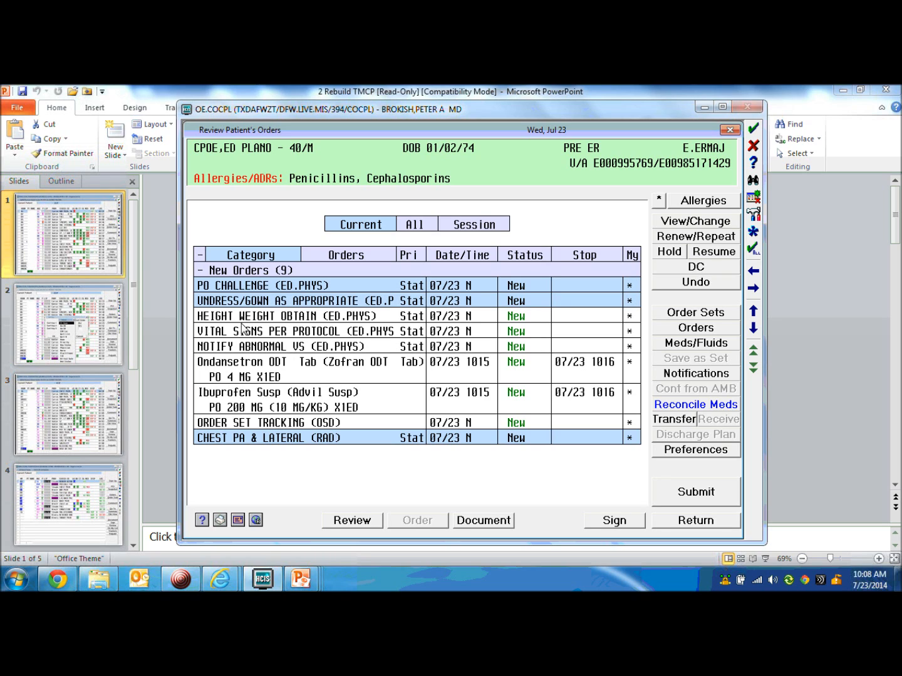
{"action": "left_click", "coordinate": [243, 316]}
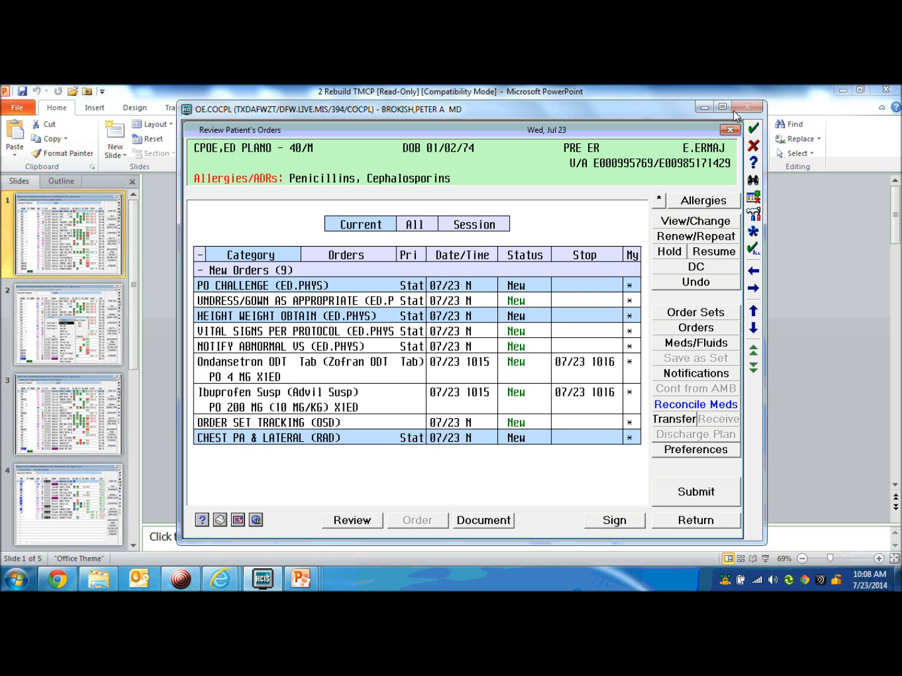
Exit the patient's order review and reopen the same test patient through Physician Documentation in the EDM patient routines
{"action": "left_click", "coordinate": [730, 129]}
{"action": "left_click", "coordinate": [441, 373]}
{"action": "left_click", "coordinate": [342, 157]}
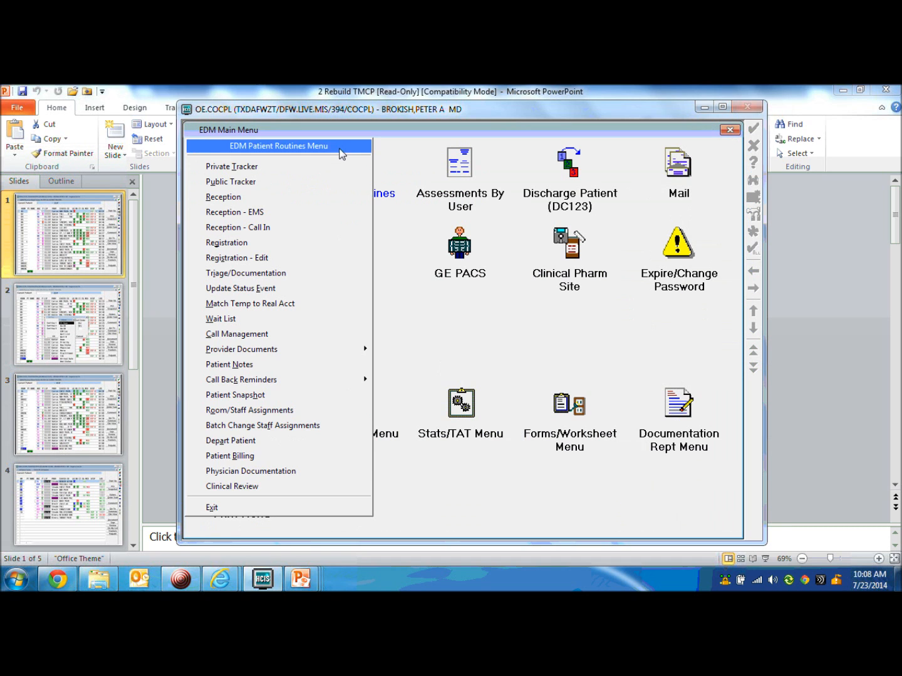
{"action": "left_click", "coordinate": [311, 469]}
{"action": "type", "text": "CPO"}
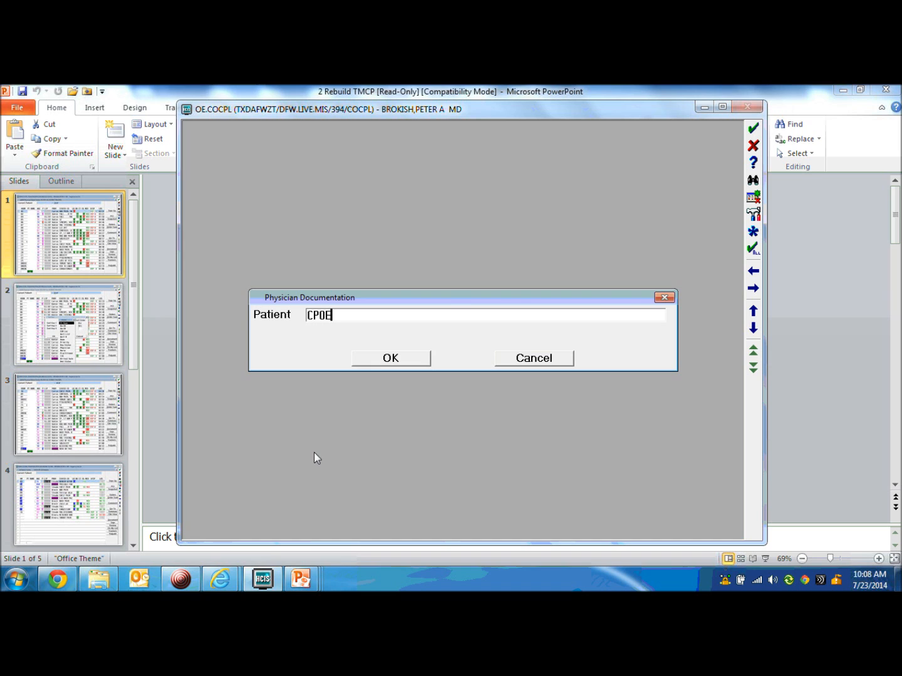
{"action": "type", "text": "E"}
{"action": "key", "text": "Return"}
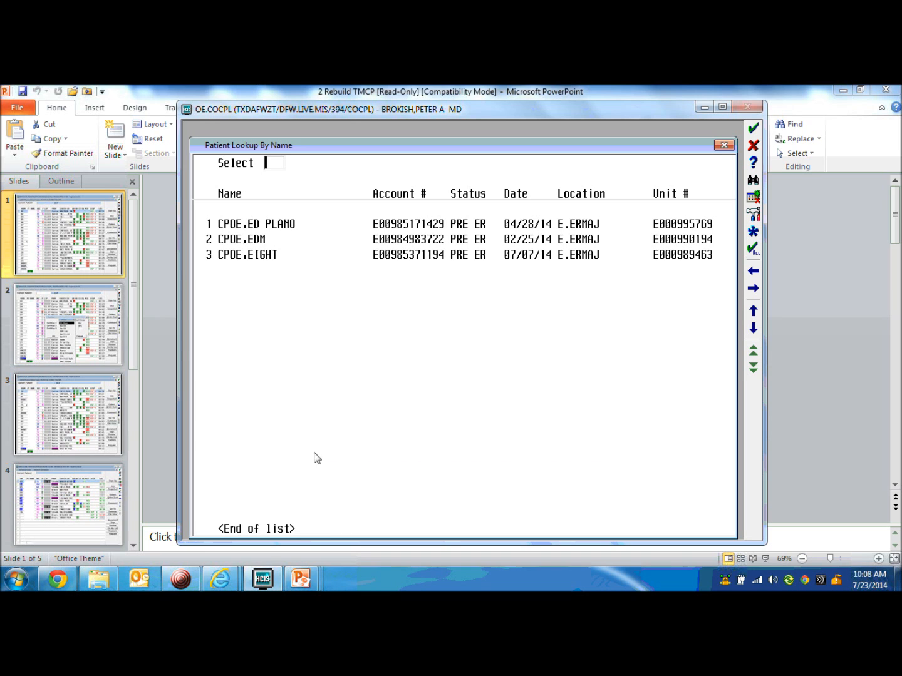
{"action": "left_click", "coordinate": [280, 222]}
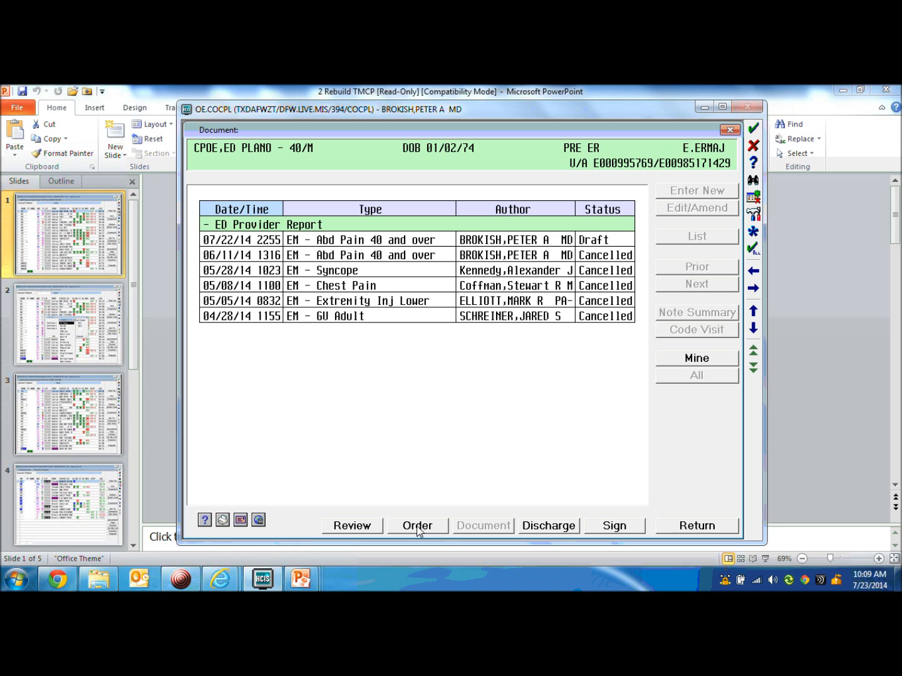
Go to the patient's orders and open the EM - ABDOMINAL PAIN ADULT order set from the list of all sets
{"action": "left_click", "coordinate": [417, 527]}
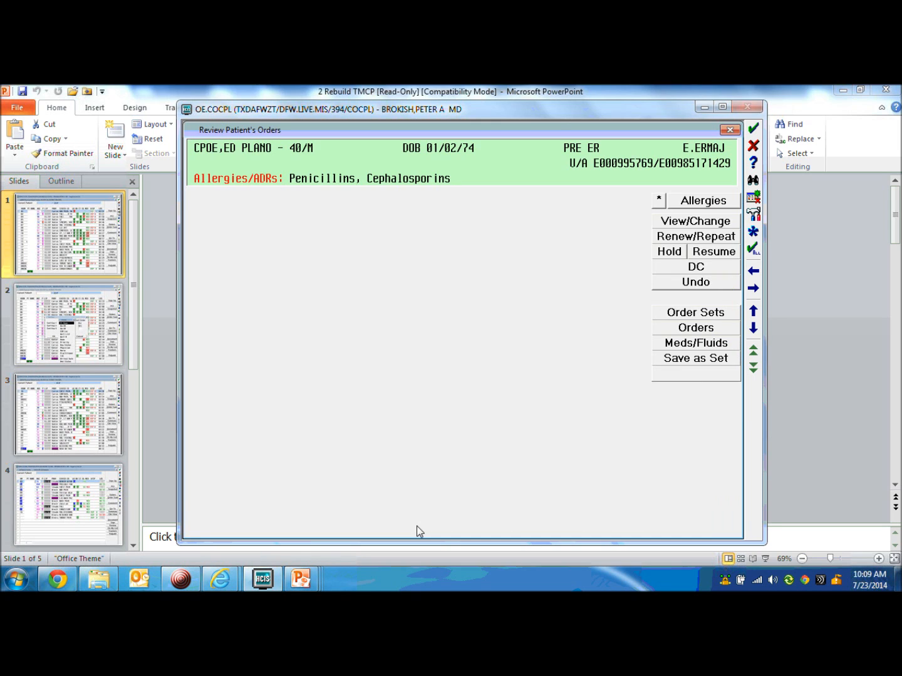
{"action": "left_click", "coordinate": [714, 307]}
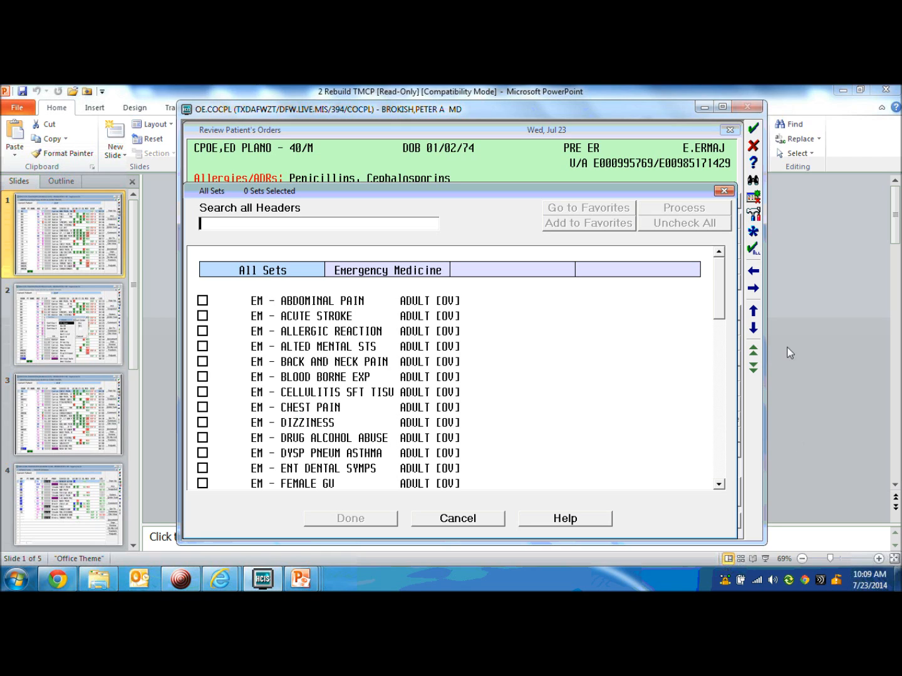
{"action": "left_click_drag", "start_coordinate": [719, 283], "coordinate": [715, 344]}
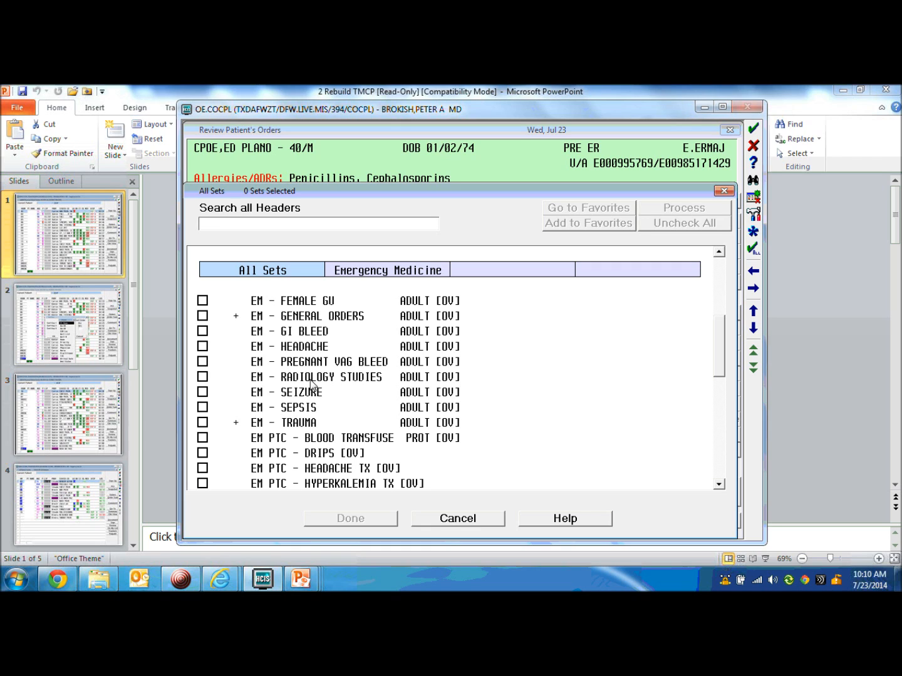
{"action": "left_click_drag", "start_coordinate": [723, 351], "coordinate": [720, 276]}
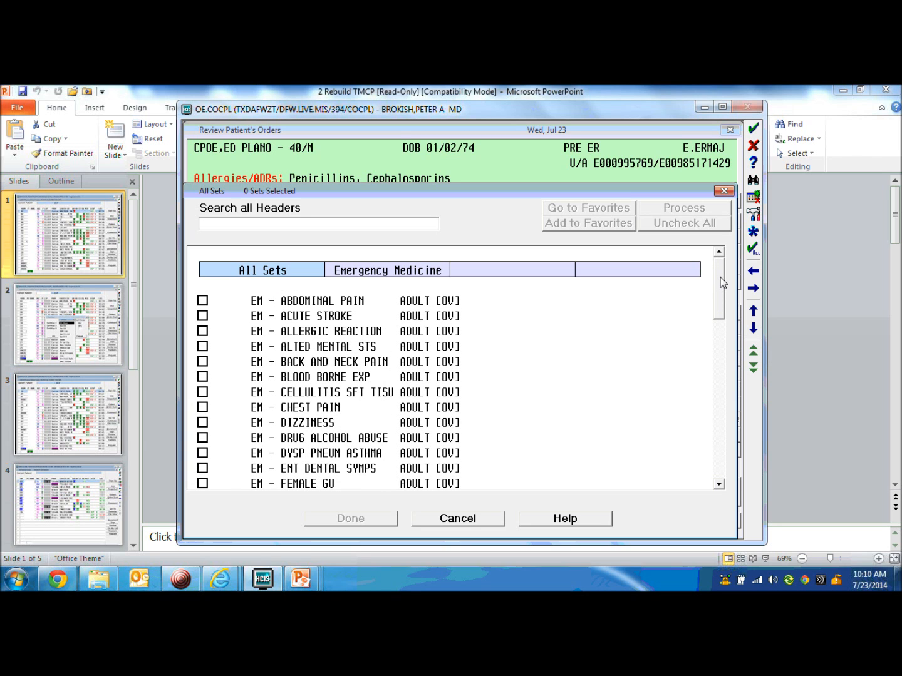
{"action": "left_click", "coordinate": [204, 302]}
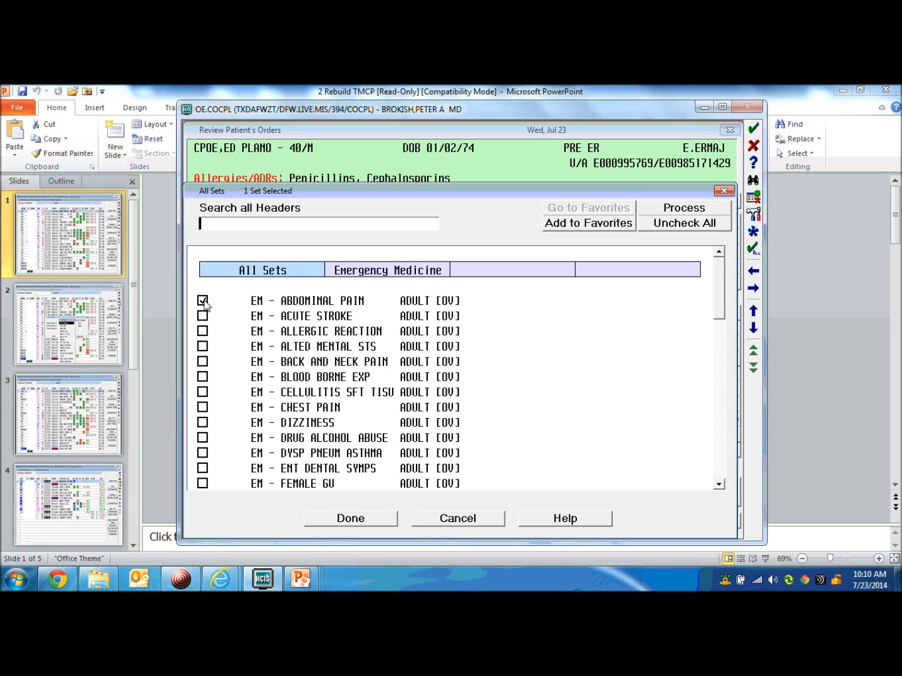
{"action": "left_click", "coordinate": [343, 520]}
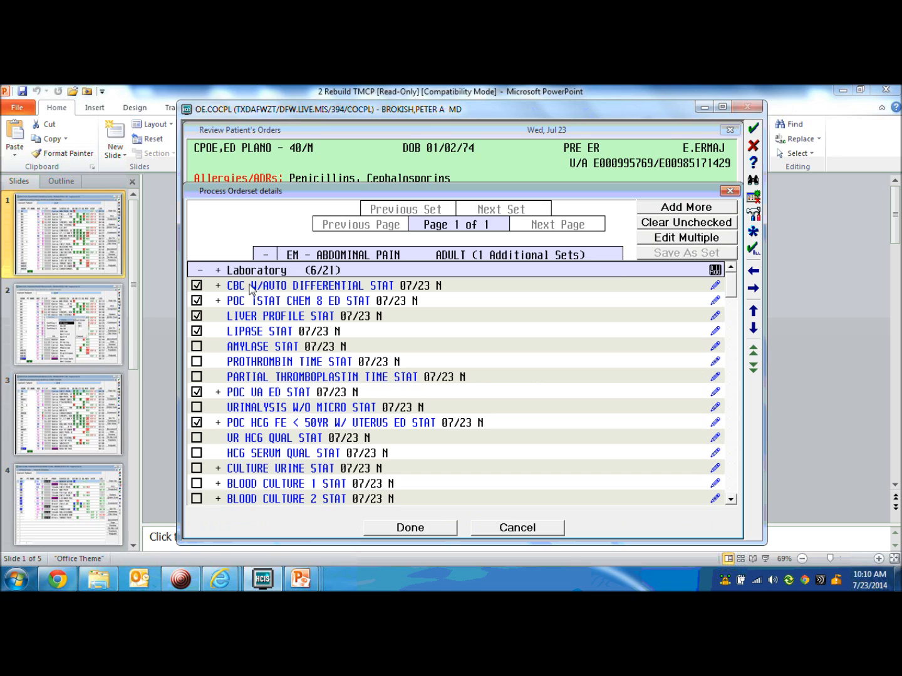
Add AMYLASE, PROTHROMBIN TIME, PARTIAL THROMBOPLASTIN TIME and CULTURE URINE to the selected Laboratory orders
{"action": "left_click", "coordinate": [197, 348]}
{"action": "left_click", "coordinate": [197, 363]}
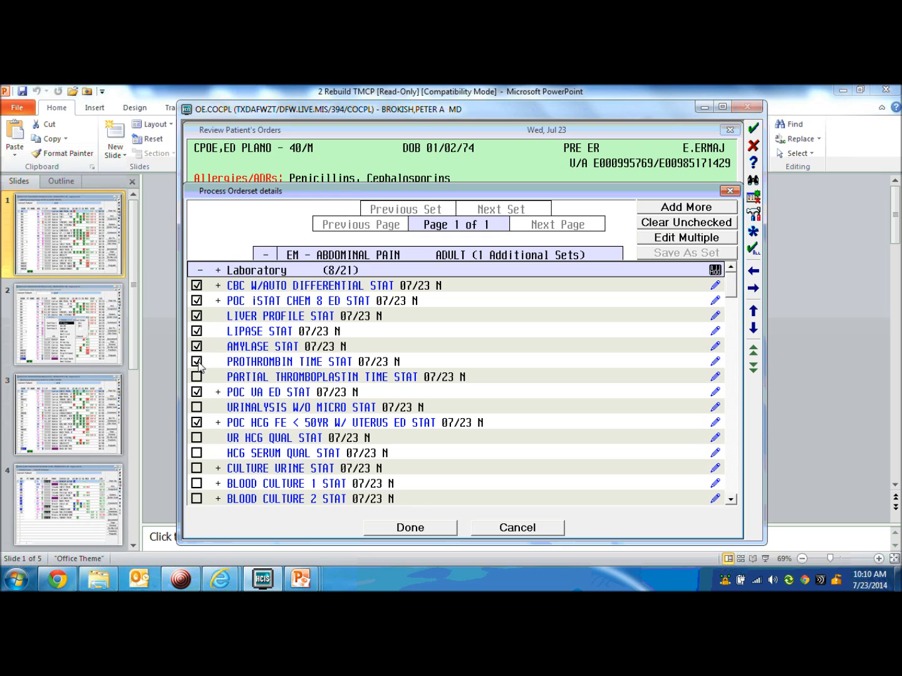
{"action": "left_click", "coordinate": [198, 377]}
{"action": "left_click", "coordinate": [198, 469]}
Select the CT ABD & PELVIS W/O CONT order in the set's Radiology section
{"action": "scroll", "coordinate": [734, 299], "scroll_direction": "down", "scroll_amount": 3}
{"action": "scroll", "coordinate": [734, 299], "scroll_direction": "down", "scroll_amount": 5}
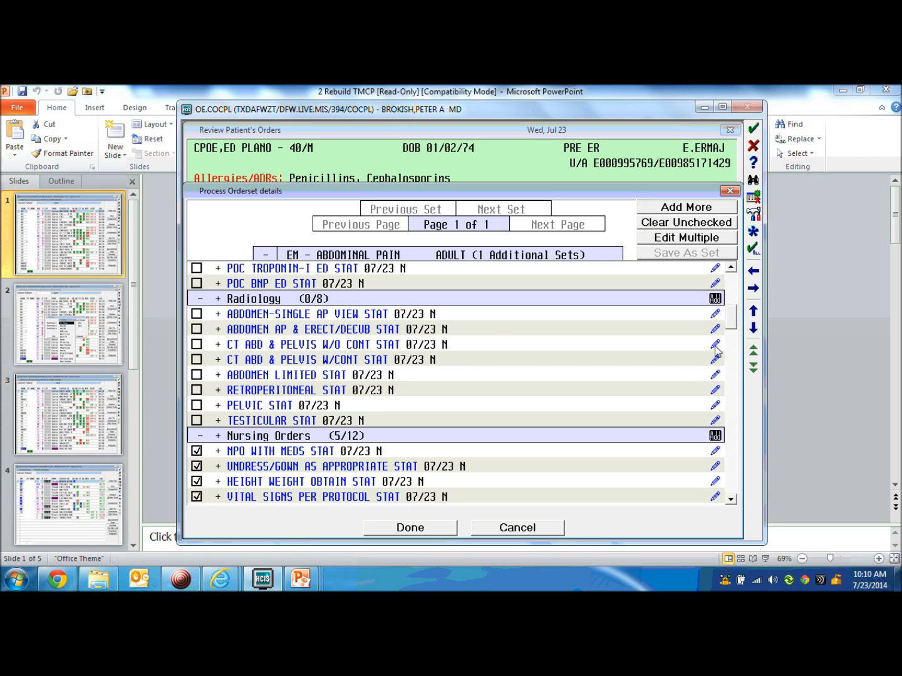
{"action": "left_click", "coordinate": [197, 344]}
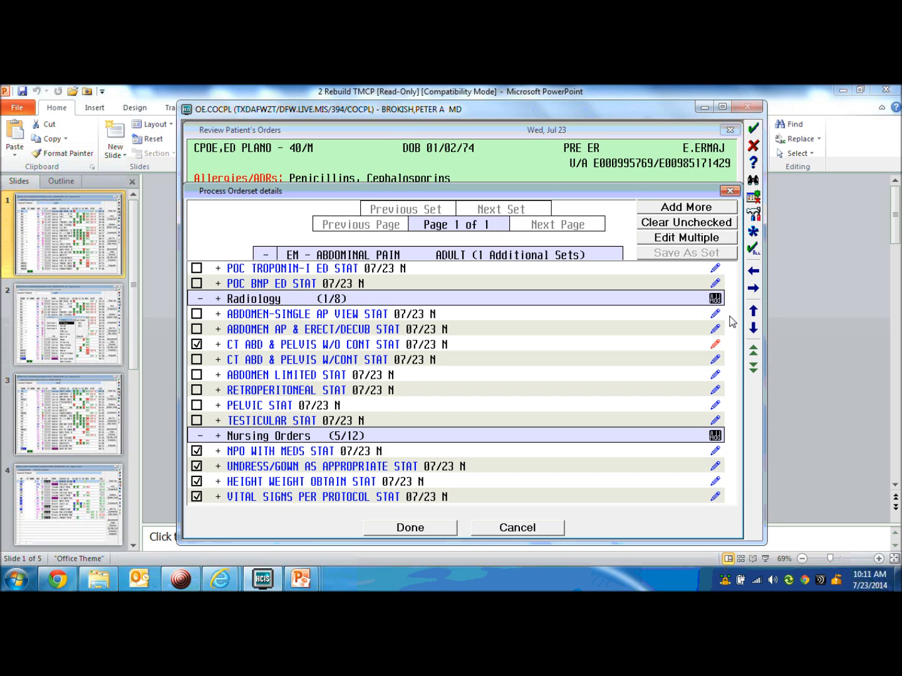
Select the Sodium Chloride 0.9% 1,000 ML wide-open one-time order and the 1,000 ML order at 125 MLS/HR in IV Fluids
{"action": "left_click_drag", "start_coordinate": [731, 322], "coordinate": [734, 356]}
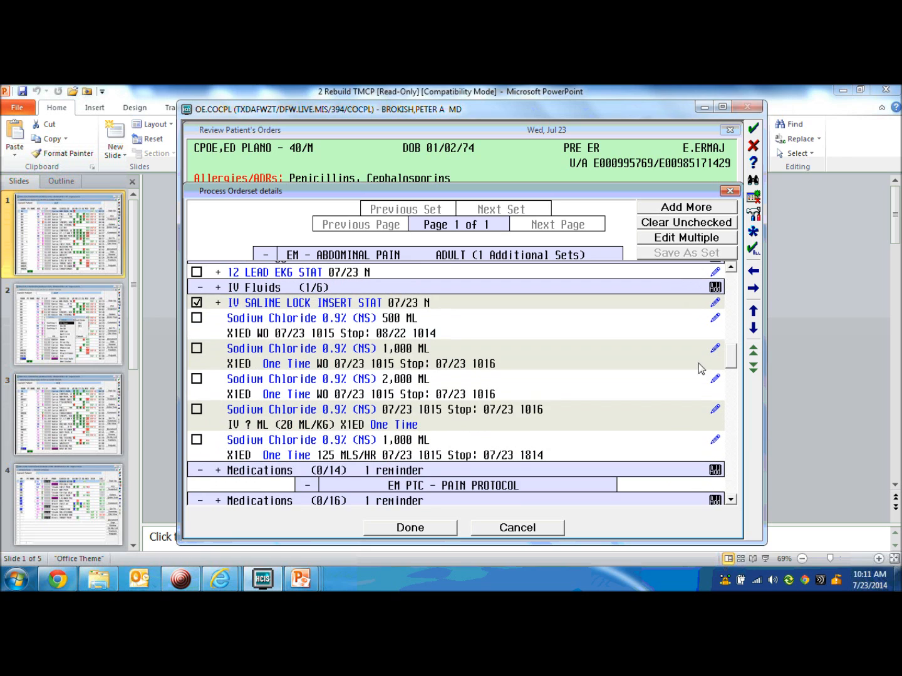
{"action": "left_click", "coordinate": [198, 348]}
{"action": "left_click", "coordinate": [197, 440]}
Select Morphine IV 4 MG, Ondansetron Inj IV 4 MG and Ketorolac Inj IV 30 MG from the pain protocol medications and finish the order set
{"action": "scroll", "coordinate": [734, 357], "scroll_direction": "down", "scroll_amount": 8}
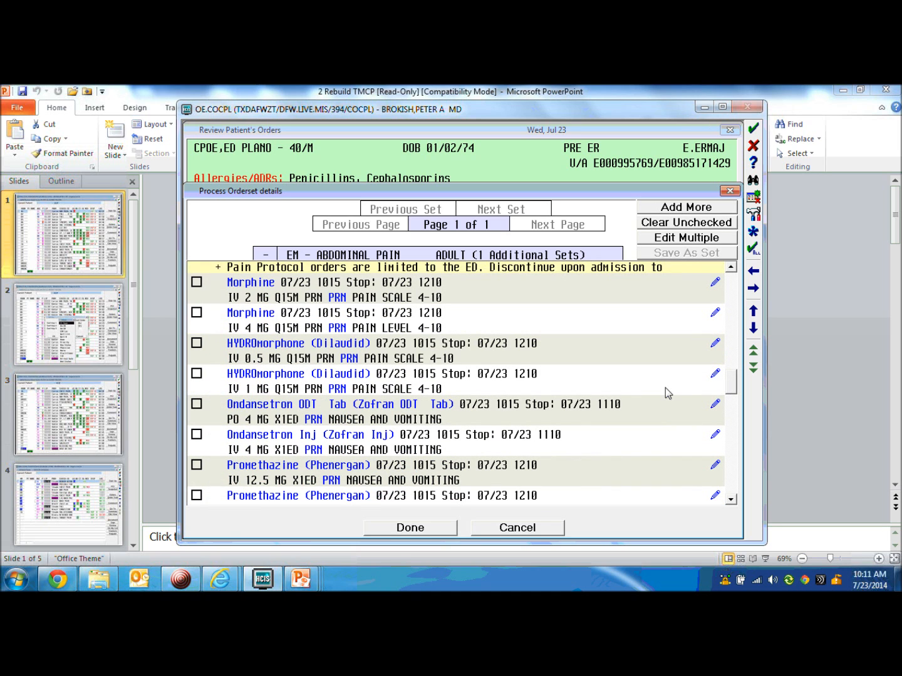
{"action": "left_click", "coordinate": [197, 313]}
{"action": "left_click", "coordinate": [197, 436]}
{"action": "scroll", "coordinate": [720, 388], "scroll_direction": "down", "scroll_amount": 3}
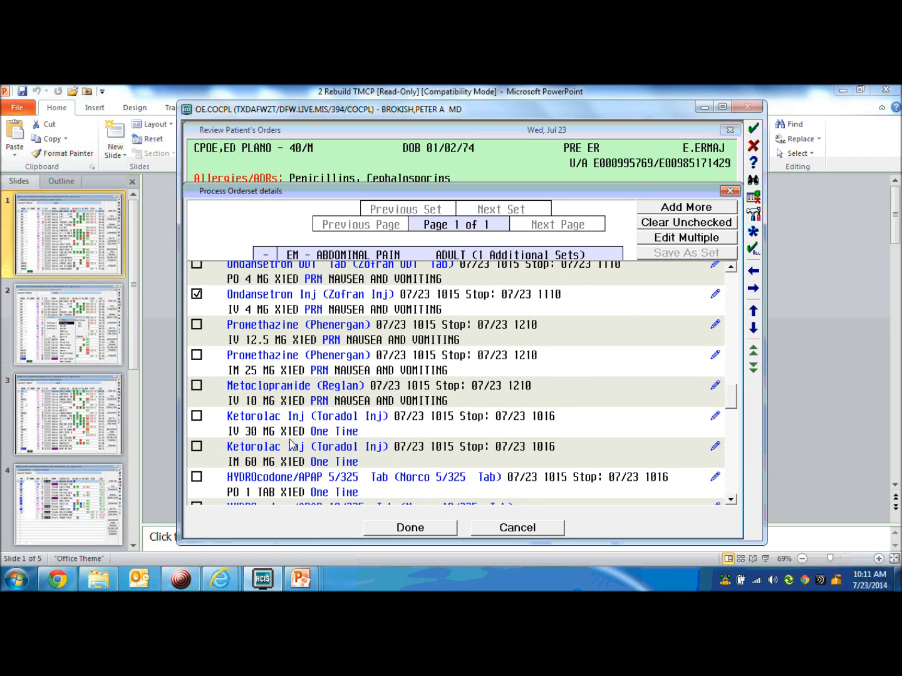
{"action": "left_click", "coordinate": [196, 417]}
{"action": "left_click", "coordinate": [386, 529]}
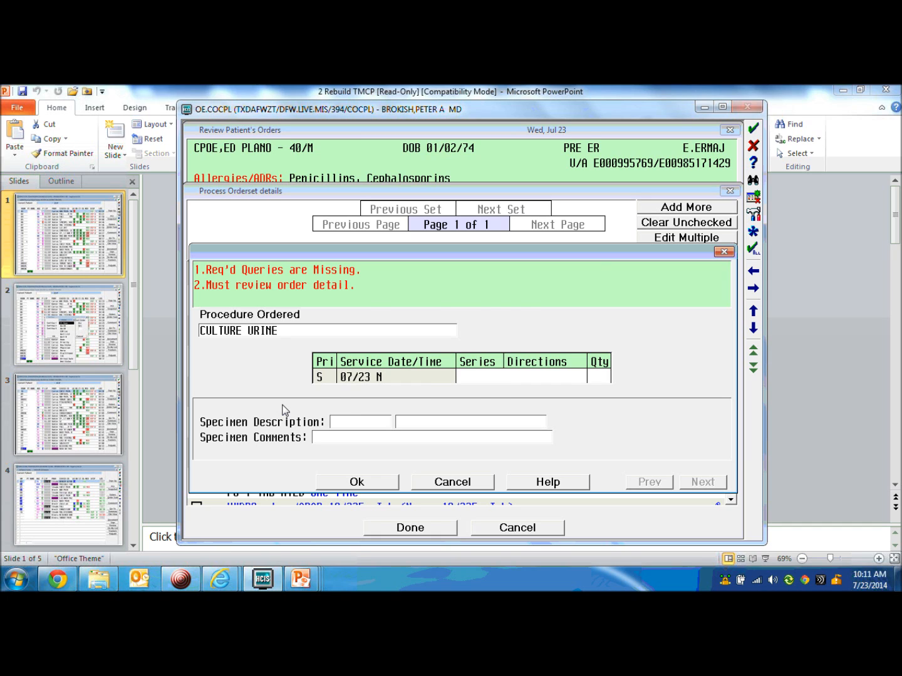
Set the CULTURE URINE specimen description to CC (Clean Catch) from the lookup and accept the order's details
{"action": "key", "text": "F9"}
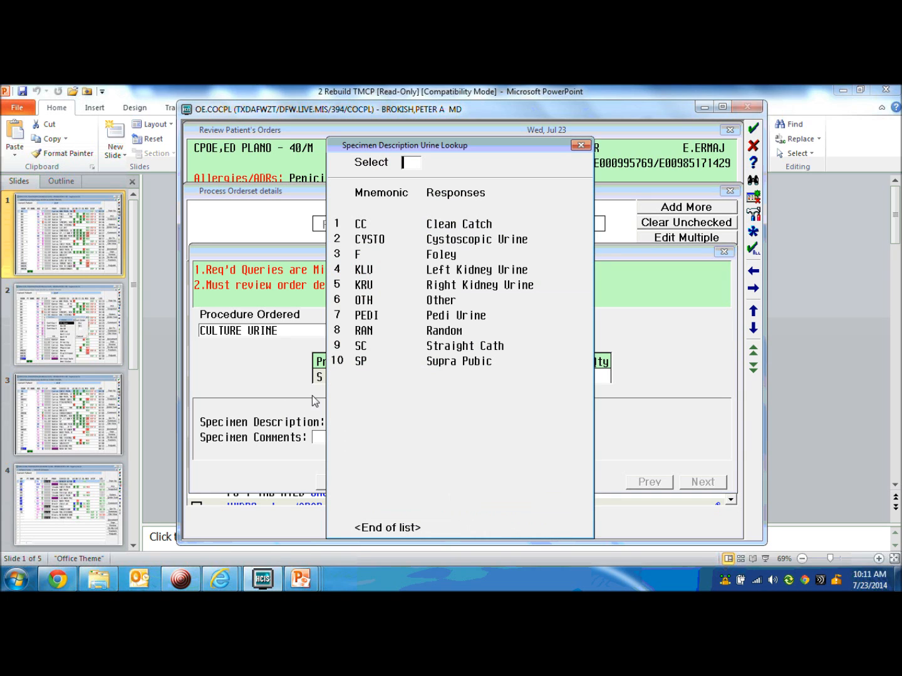
{"action": "left_click", "coordinate": [361, 225]}
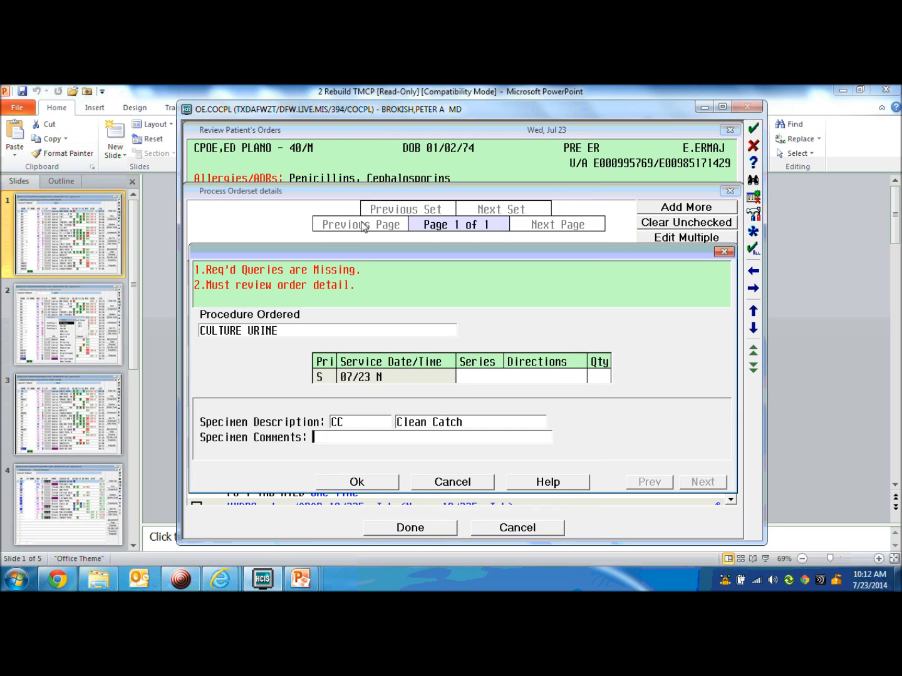
{"action": "left_click", "coordinate": [370, 481]}
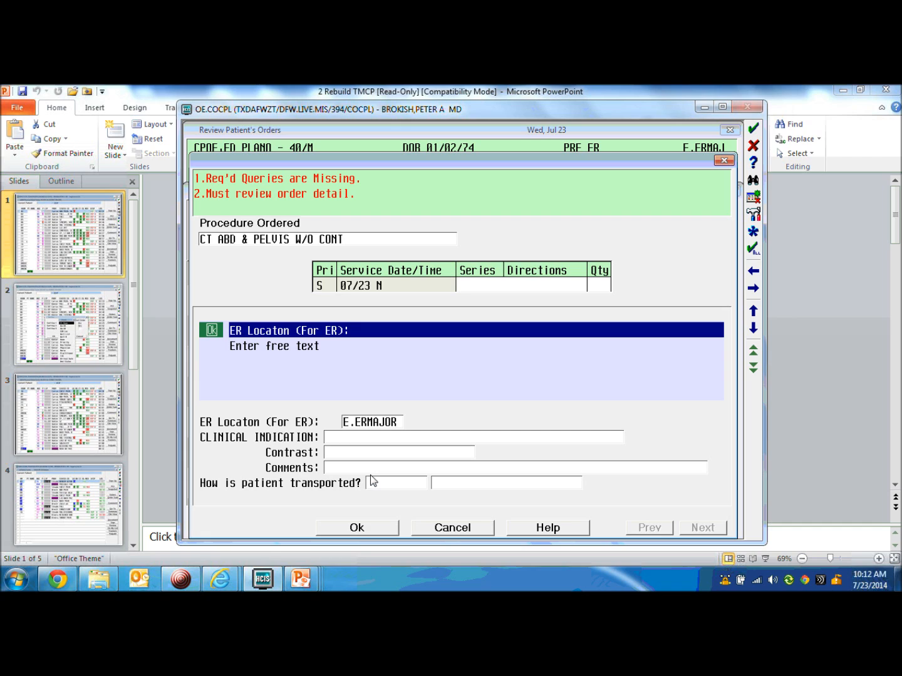
Enter "left flank pain, possible stone" as the clinical indication for the CT ABD & PELVIS W/O CONT order
{"action": "key", "text": "Return"}
{"action": "type", "text": "left pa"}
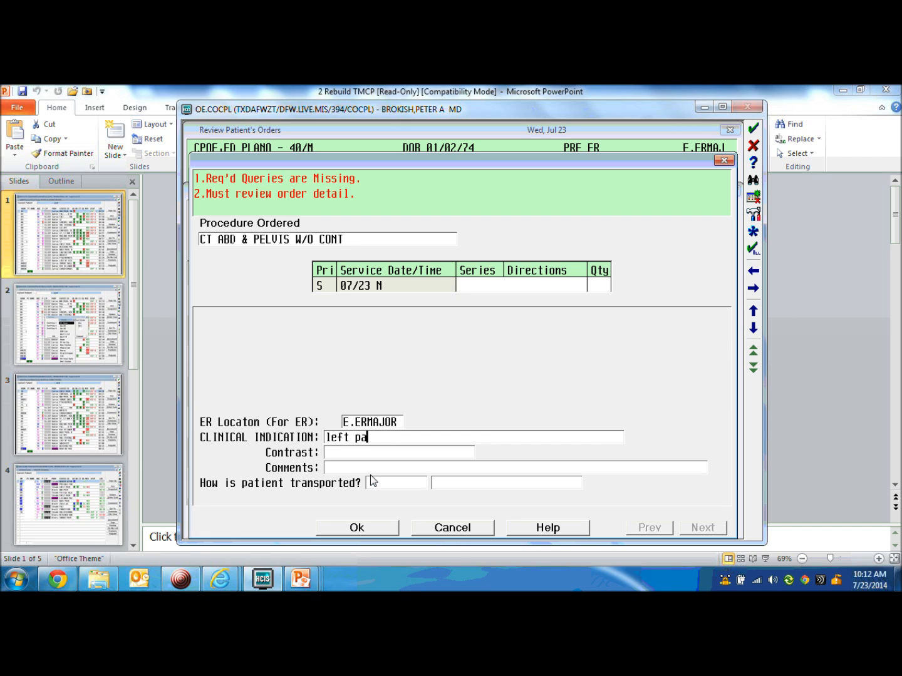
{"action": "key", "text": "BackSpace"}
{"action": "key", "text": "BackSpace"}
{"action": "type", "text": "flank pain, possible pa"}
{"action": "key", "text": "BackSpace"}
{"action": "key", "text": "BackSpace"}
{"action": "type", "text": "stone"}
{"action": "key", "text": "Return"}
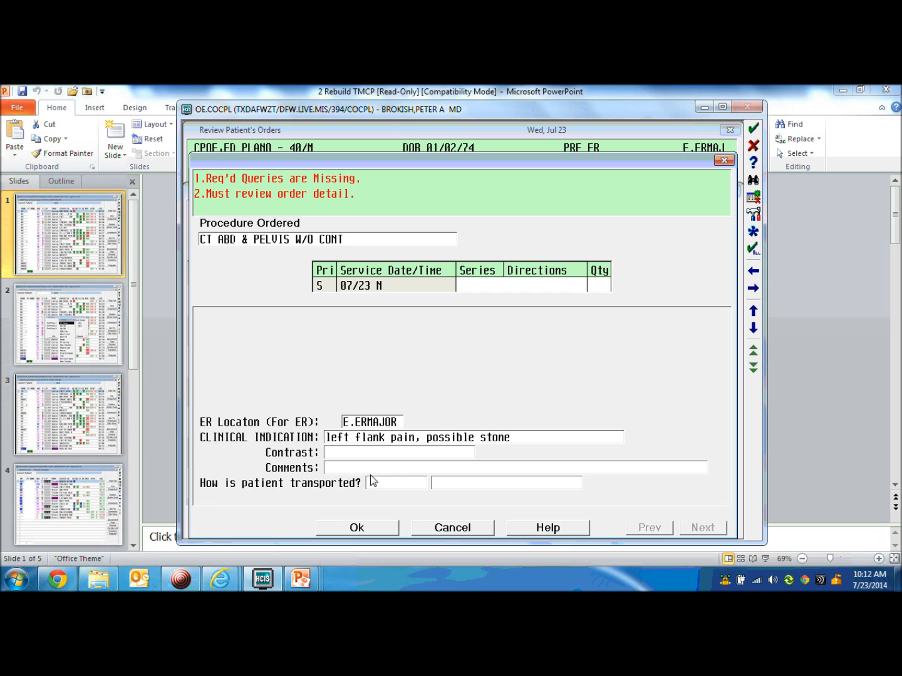
Set the CT order's contrast to NONE from the lookup and file the order details
{"action": "key", "text": "F9"}
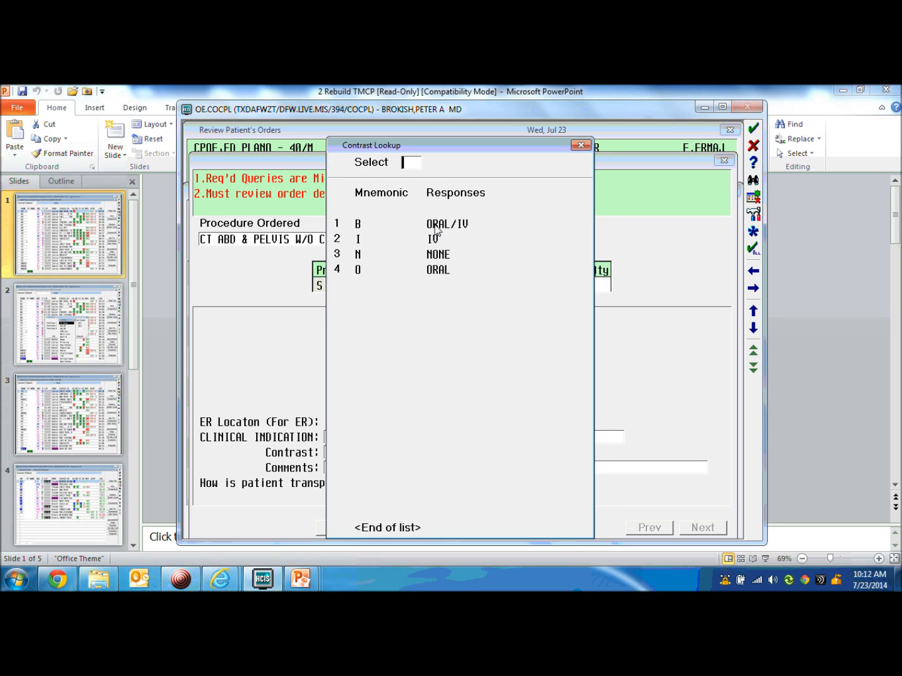
{"action": "double_click", "coordinate": [440, 259]}
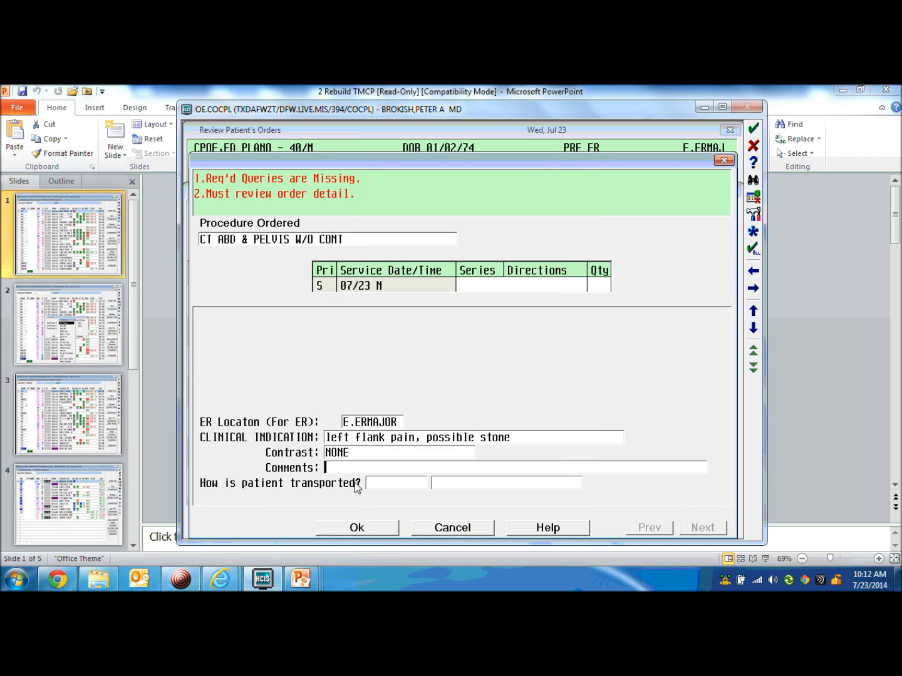
{"action": "key", "text": "F12"}
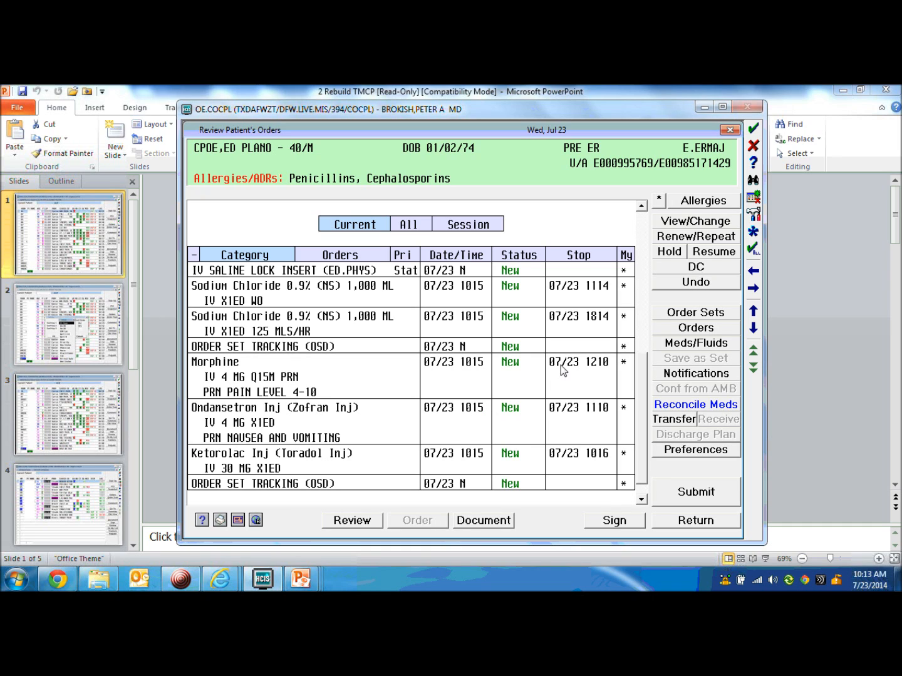
Look up Benadryl Inj by BEN in the full formulary, view its IV dose strings, and leave without ordering it
{"action": "left_click", "coordinate": [692, 343]}
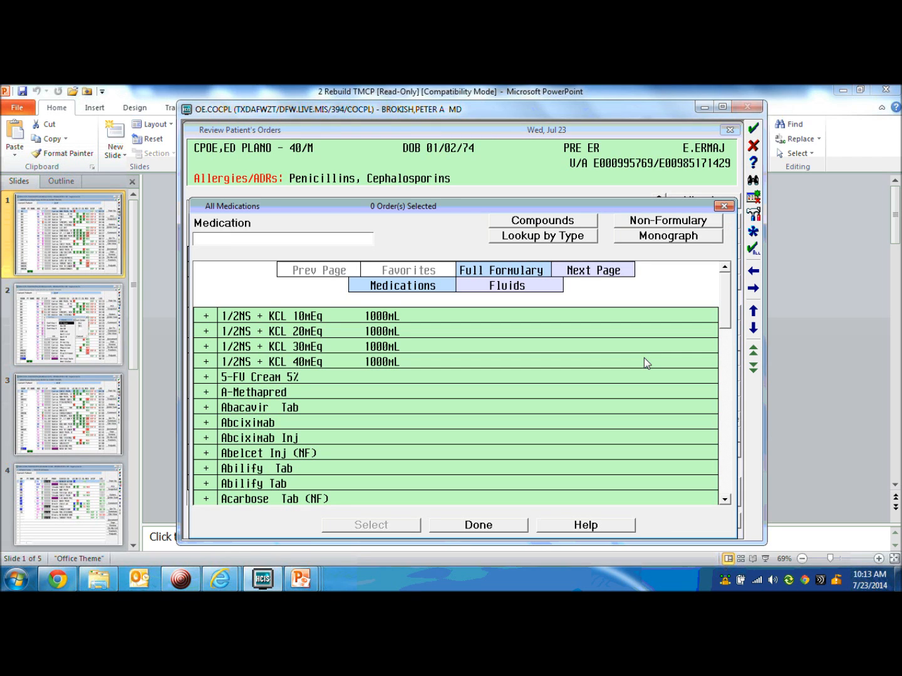
{"action": "type", "text": "BEN"}
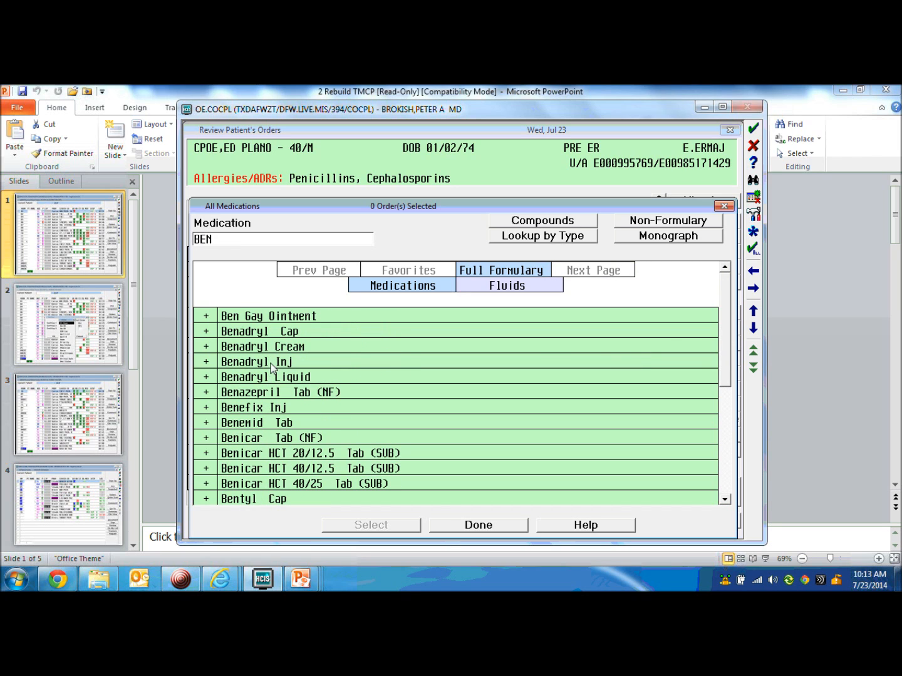
{"action": "left_click", "coordinate": [267, 364]}
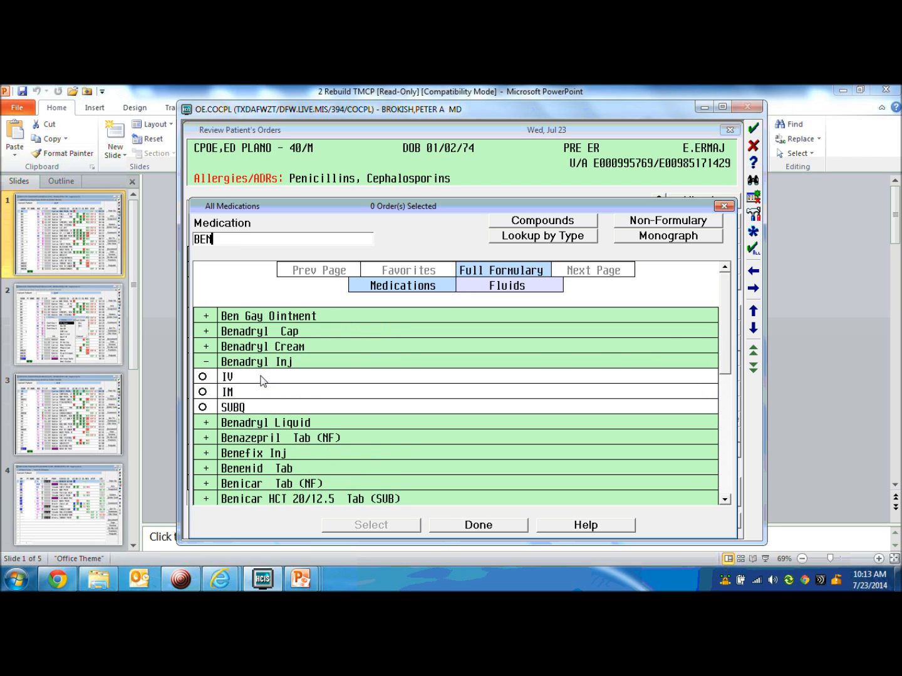
{"action": "left_click", "coordinate": [264, 377]}
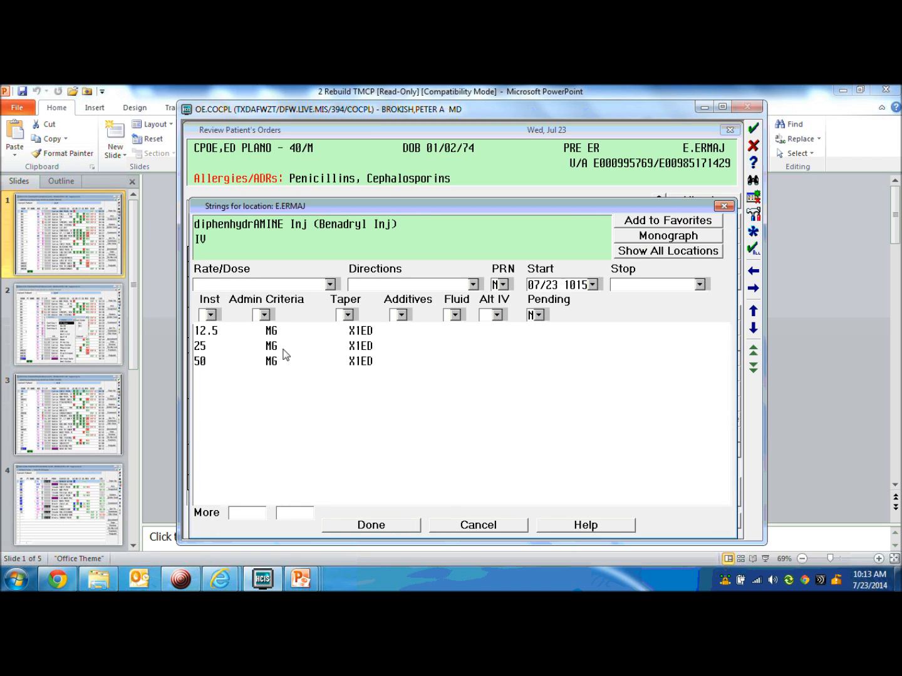
{"action": "left_click", "coordinate": [496, 529]}
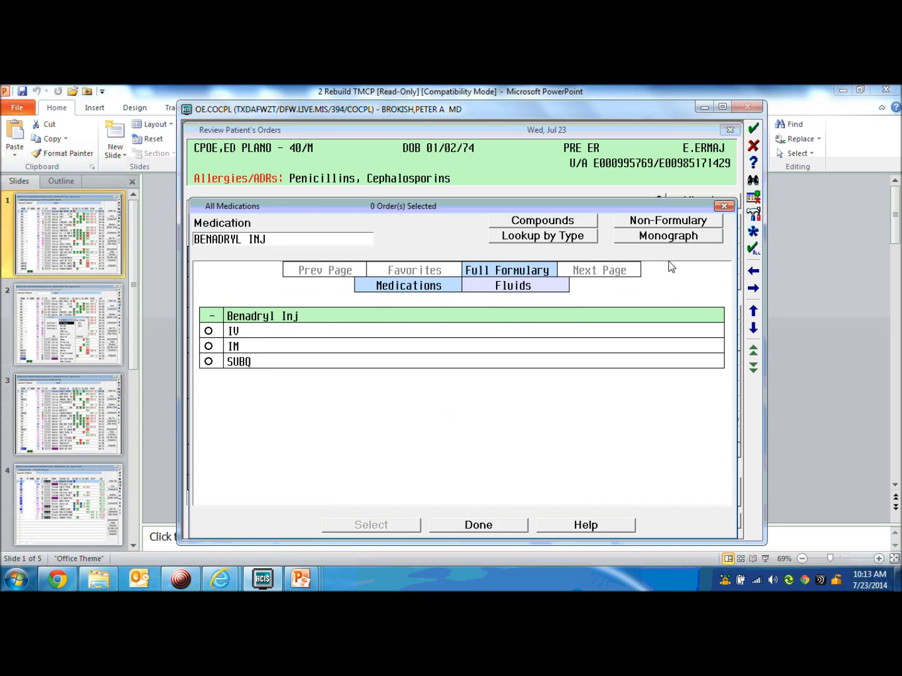
{"action": "left_click", "coordinate": [724, 206]}
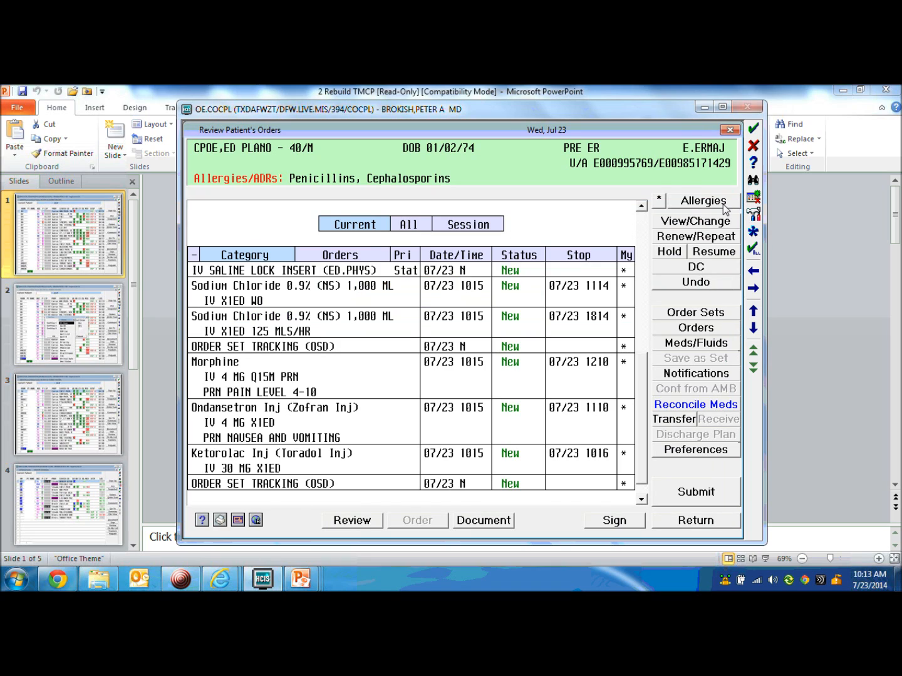